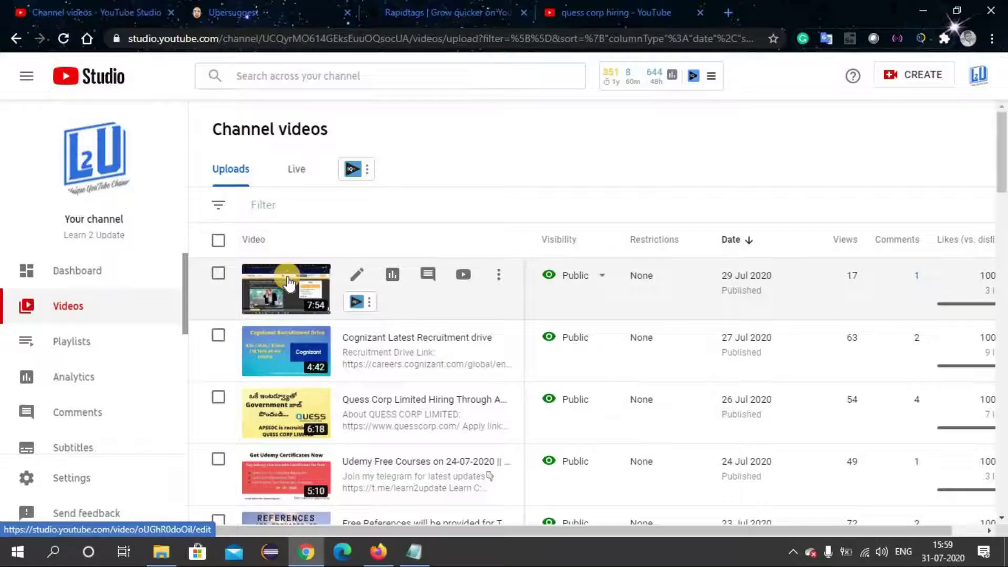
Switch to Notepad and highlight the "Default Info..?" line in the list of topics
left_click(423, 555)
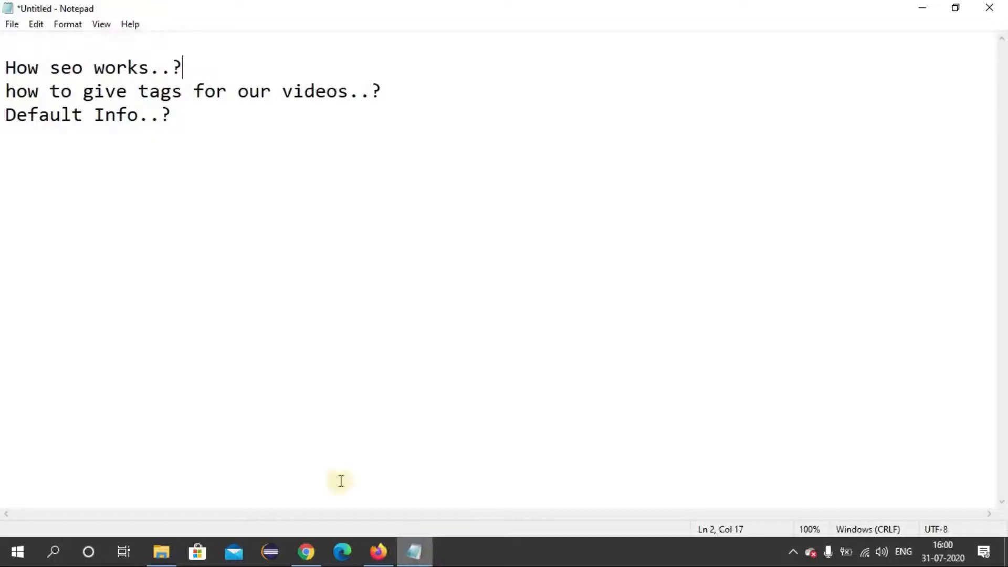
left_click(172, 114)
left_click_drag(67, 102, 7, 117)
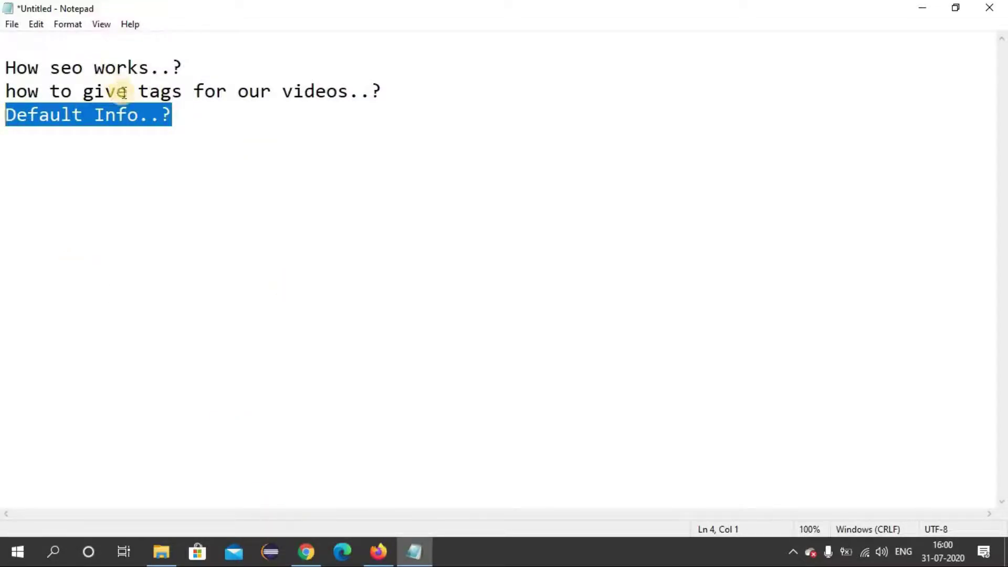
Switch to Chrome and review the vidIQ search panel for "quess corp hiring" on YouTube, including score, volume and competition
left_click(308, 554)
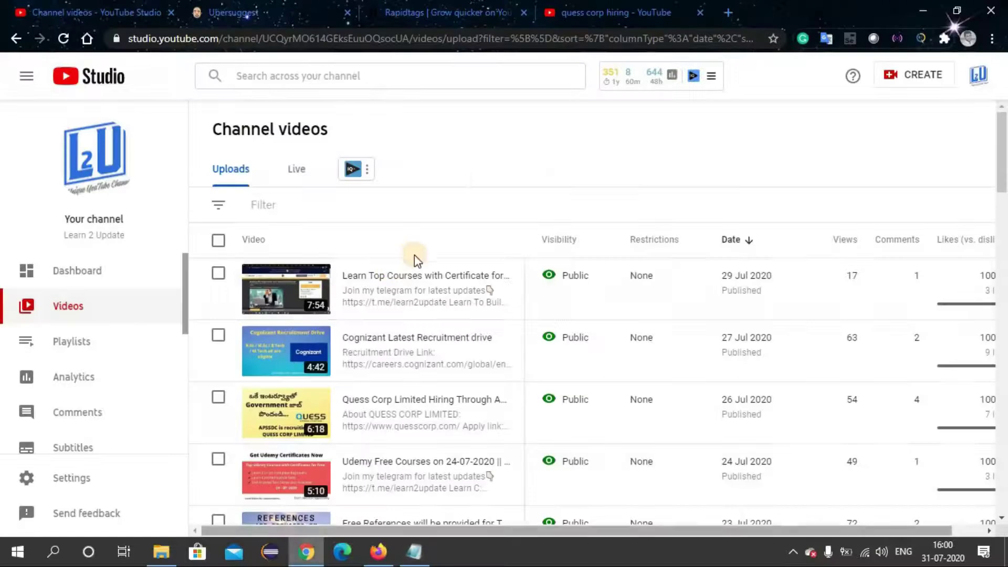
left_click(609, 12)
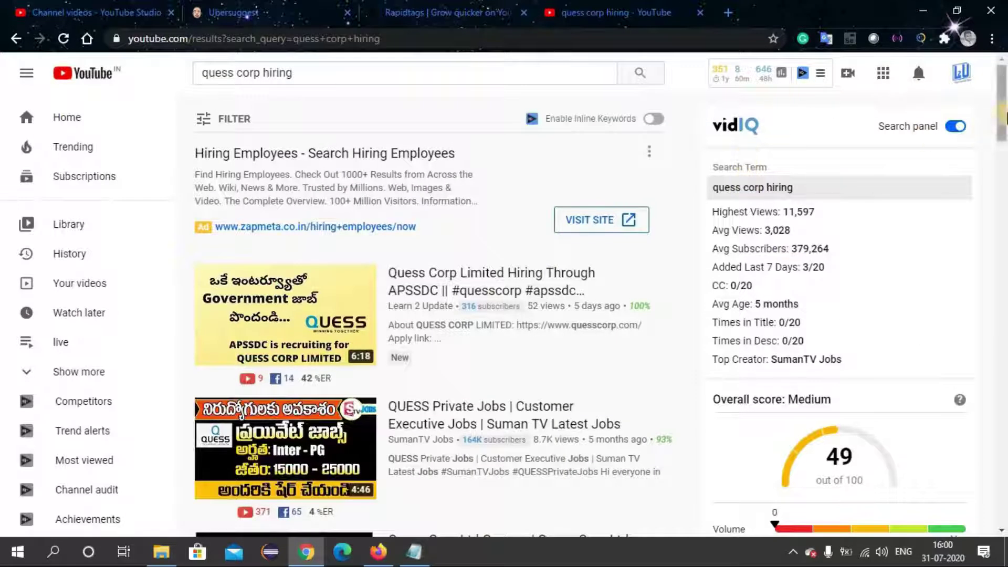
scroll(888, 189, "down", 6)
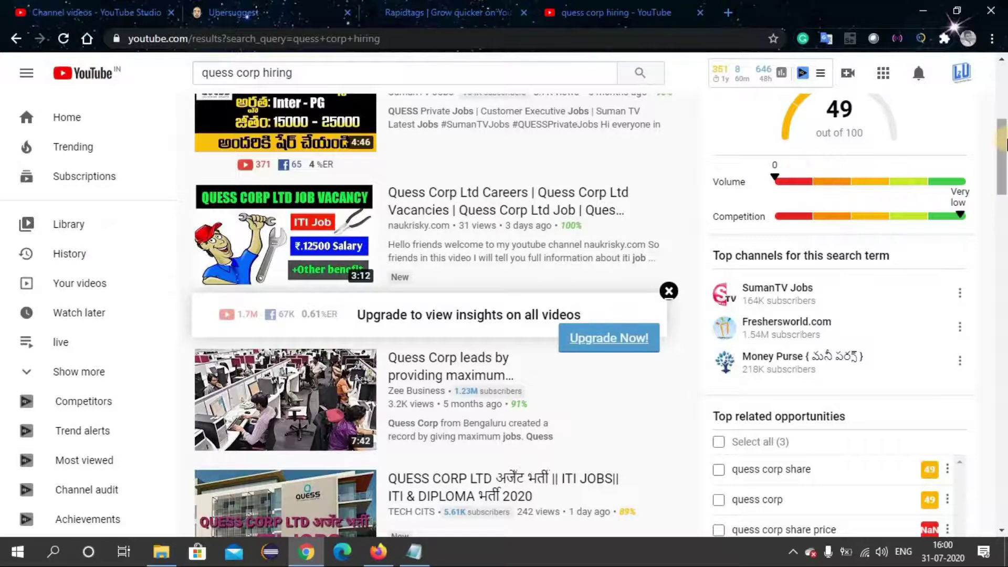
left_click_drag(1002, 157, 1002, 113)
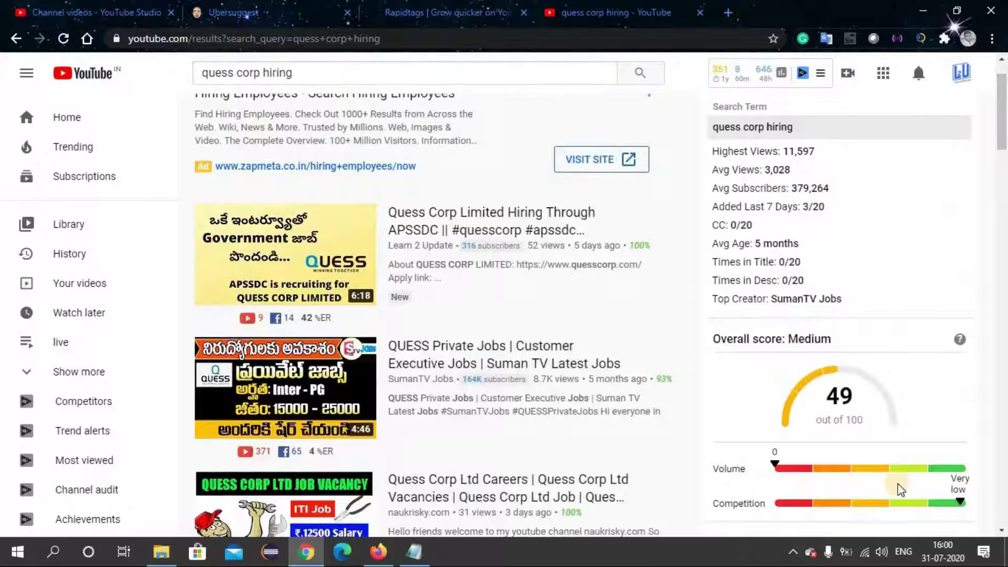
Open the Chrome Web Store in a new tab and search it for "vidiq"
left_click(728, 12)
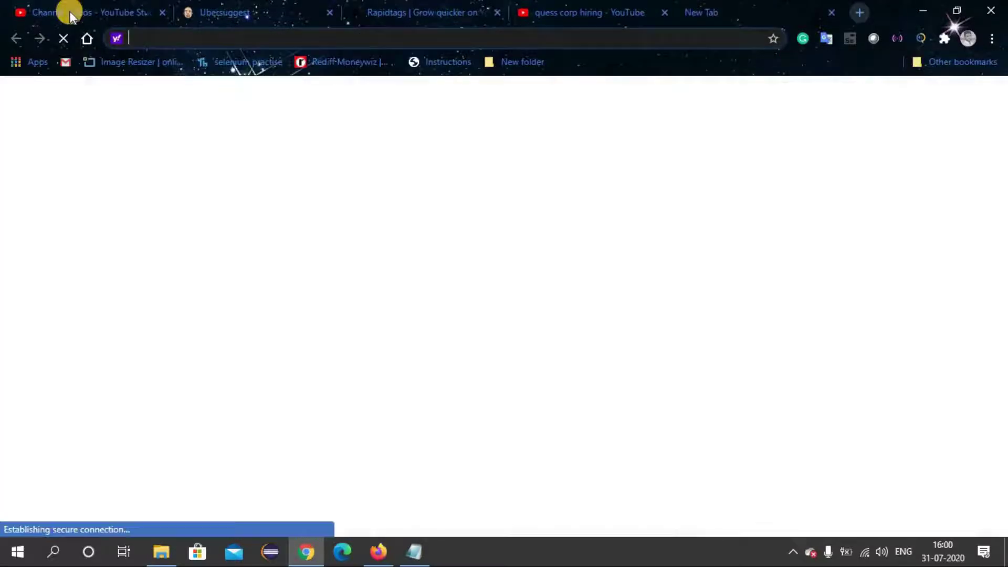
left_click(34, 62)
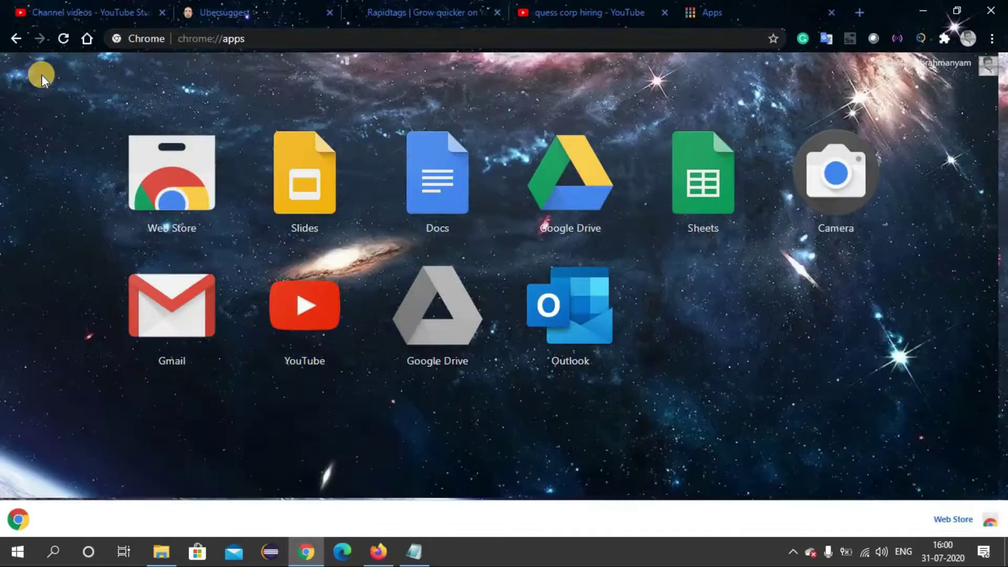
left_click(183, 194)
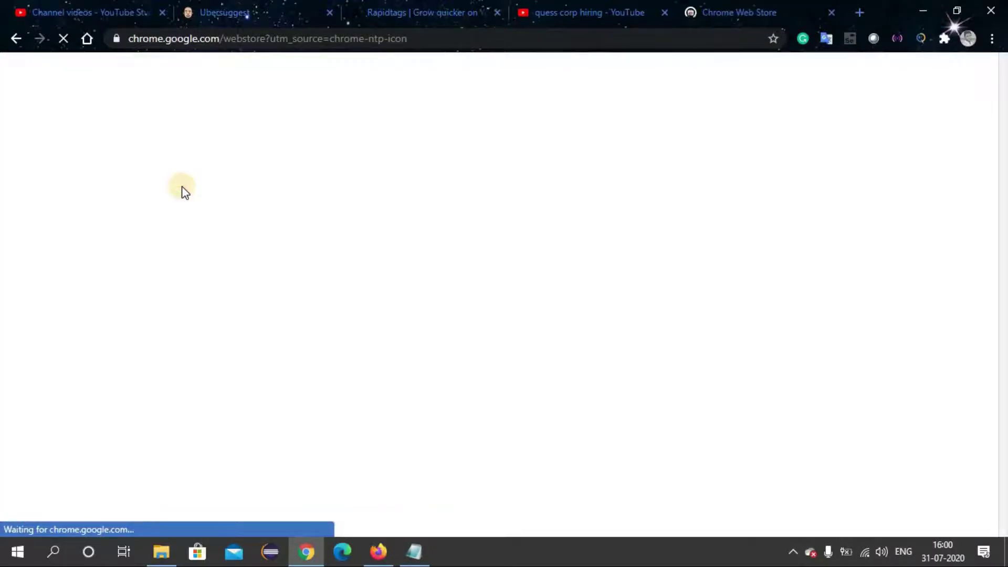
left_click(165, 126)
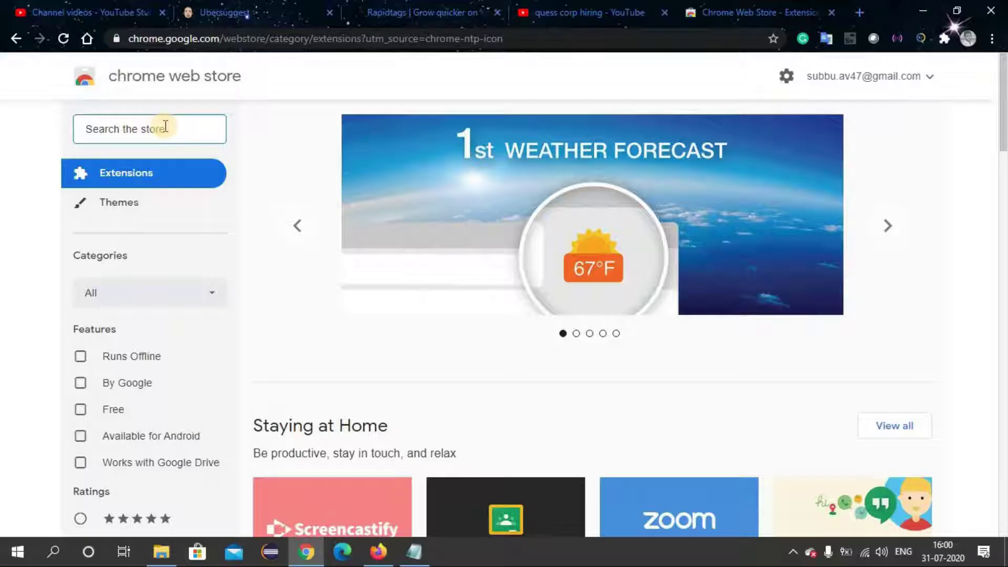
type("vidiq")
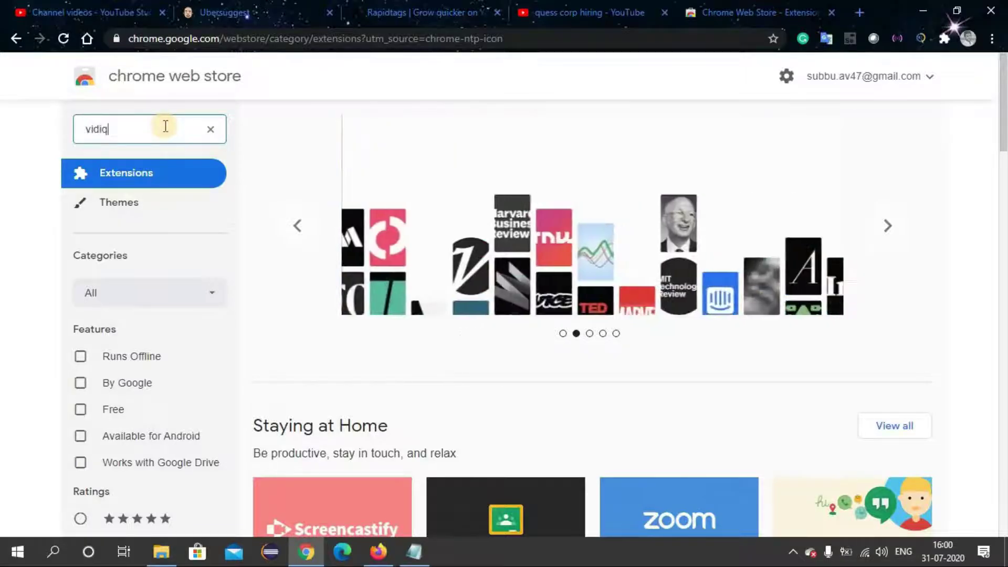
key("Return")
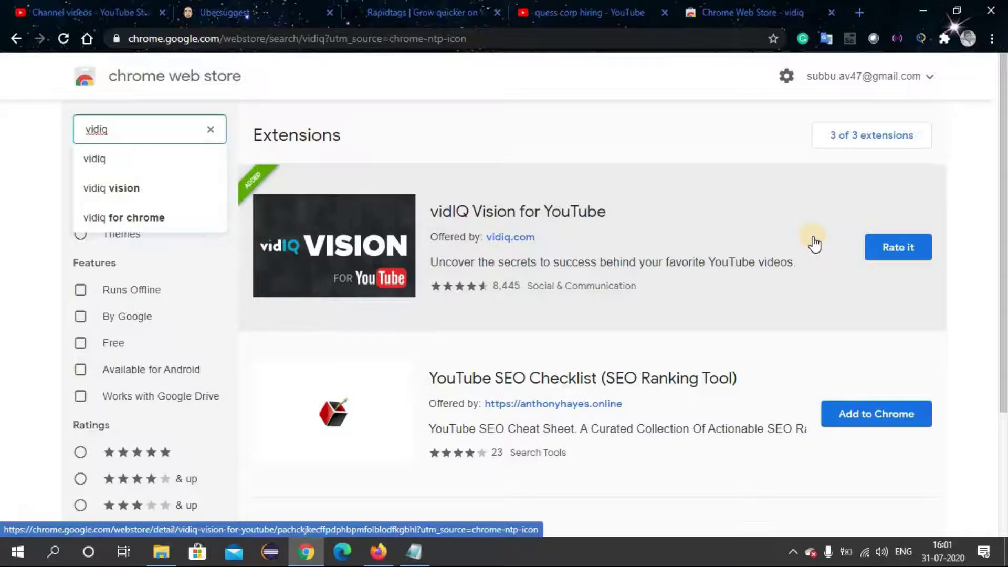
Return to the "quess corp hiring" results and examine vidIQ's search statistics, volume, competition and top channels
left_click(548, 12)
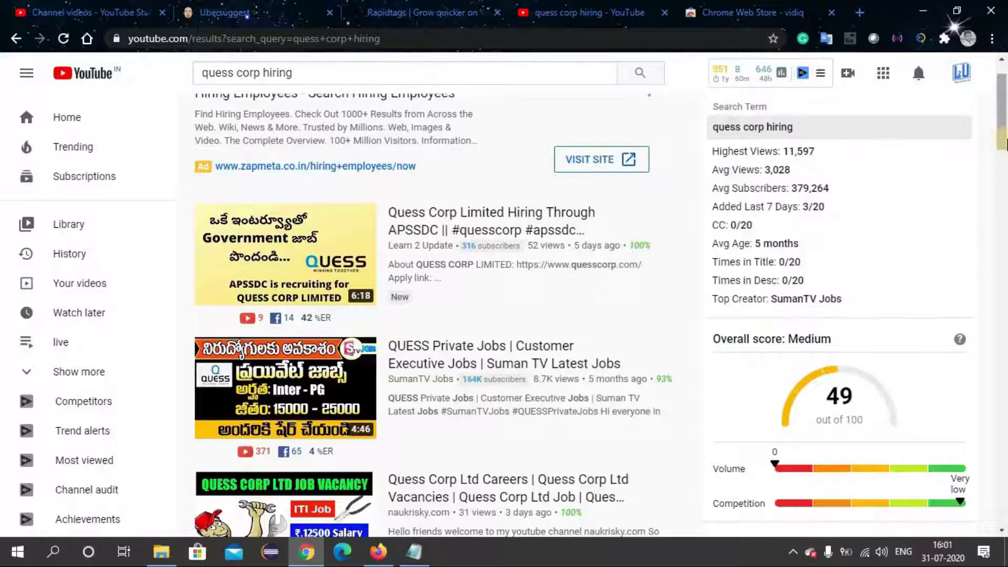
left_click_drag(1006, 145, 1005, 169)
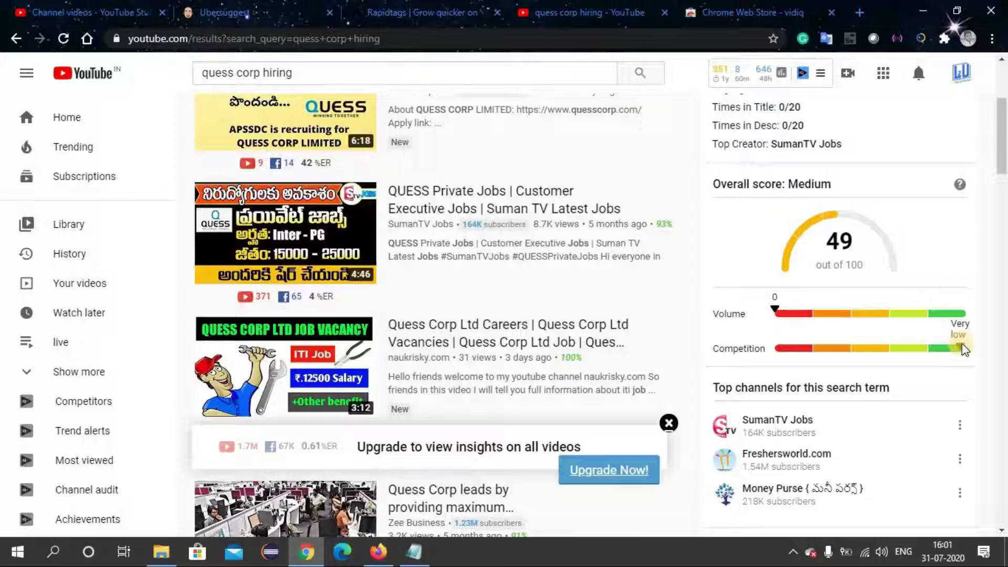
left_click_drag(1001, 155, 1003, 100)
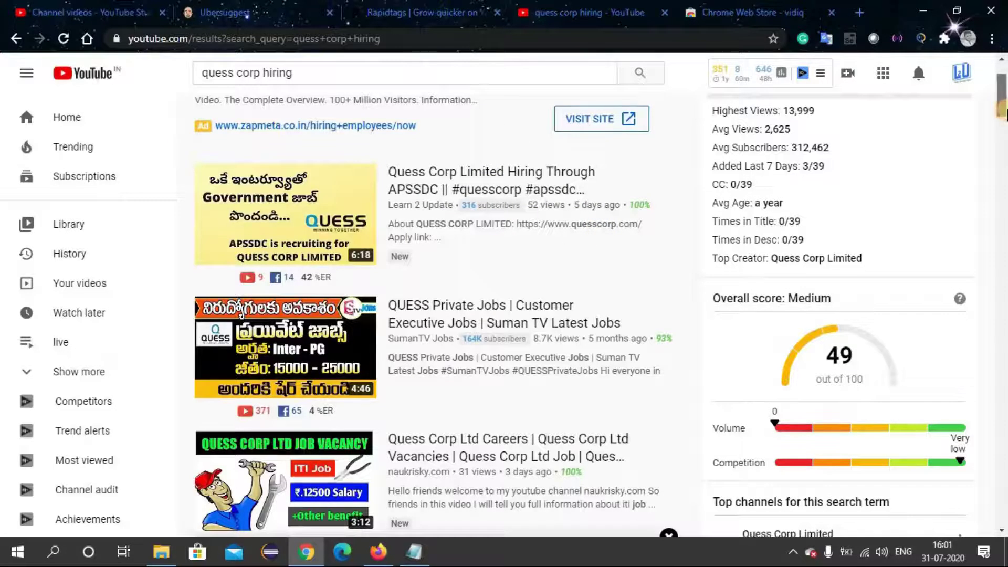
scroll(921, 346, "down", 2)
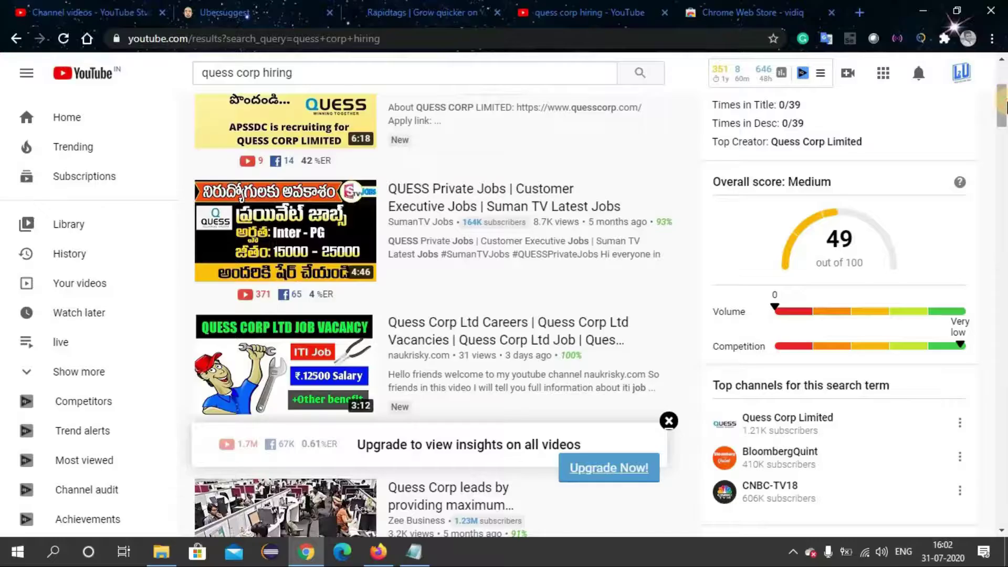
scroll(1002, 105, "up", 2)
scroll(1002, 105, "down", 4)
scroll(1003, 105, "up", 6)
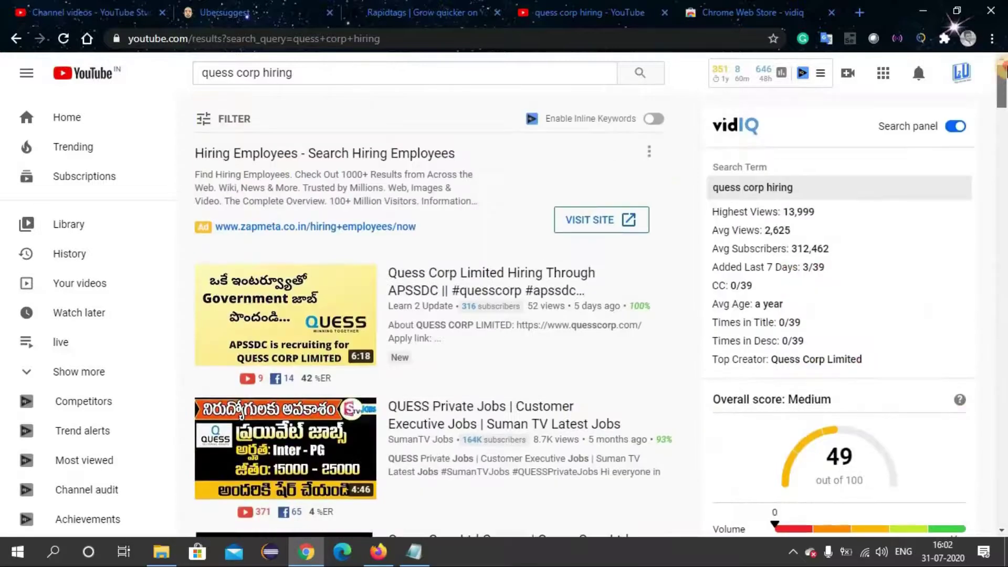
scroll(1003, 94, "down", 3)
scroll(1003, 94, "up", 4)
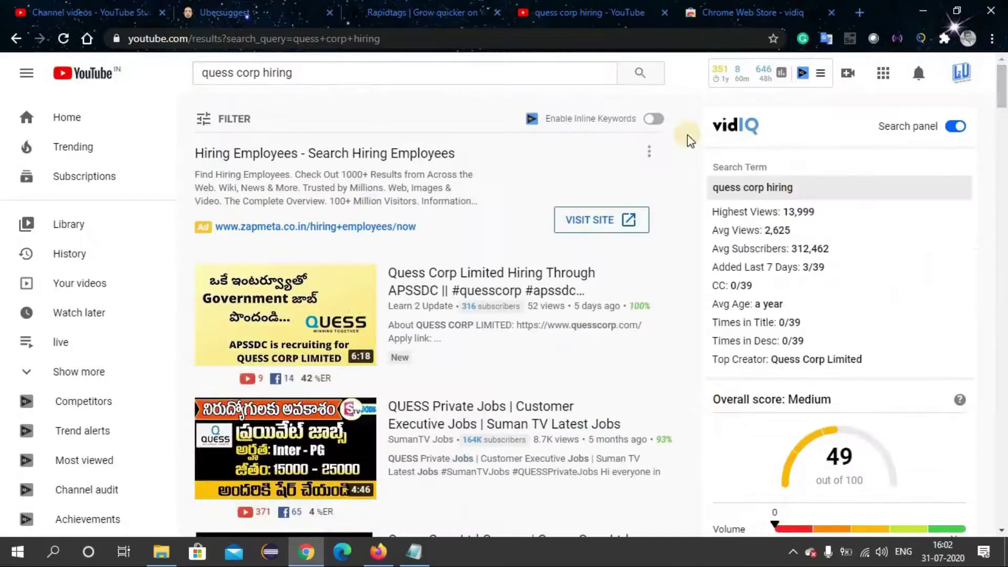
Replace the YouTube search query with "youtube seo" and run the search
triple_click(225, 75)
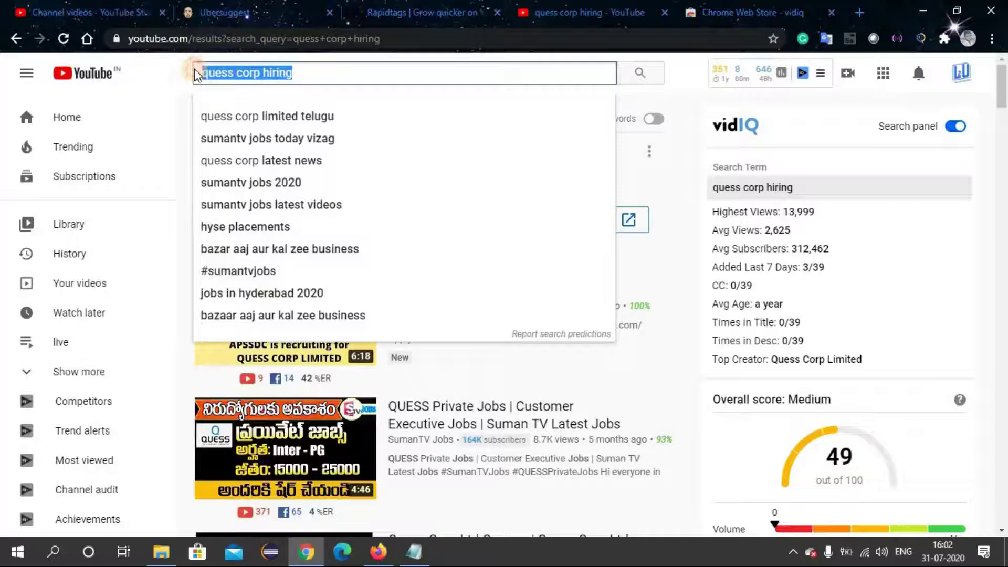
left_click(157, 62)
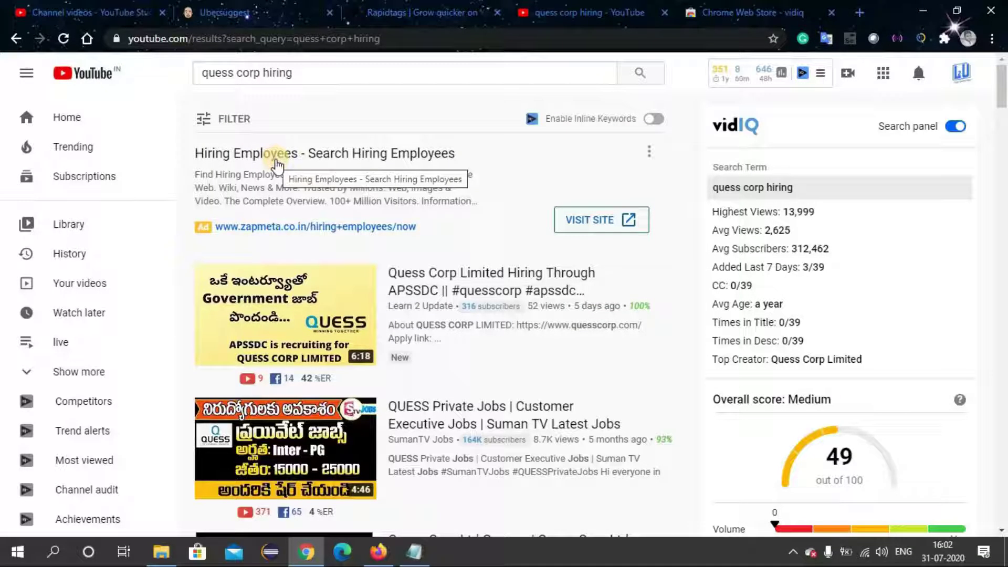
left_click_drag(310, 70, 202, 69)
key("BackSpace")
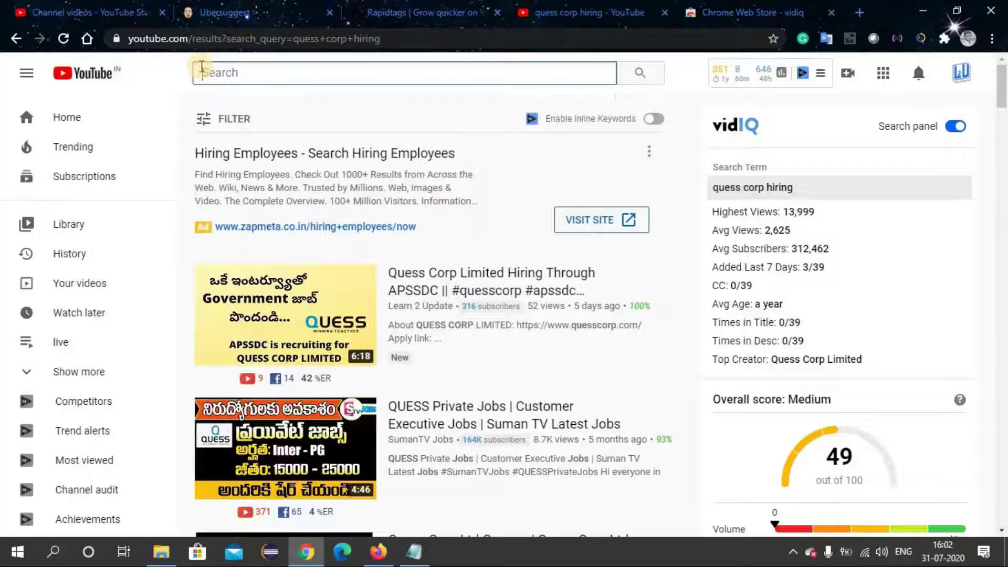
left_click(155, 86)
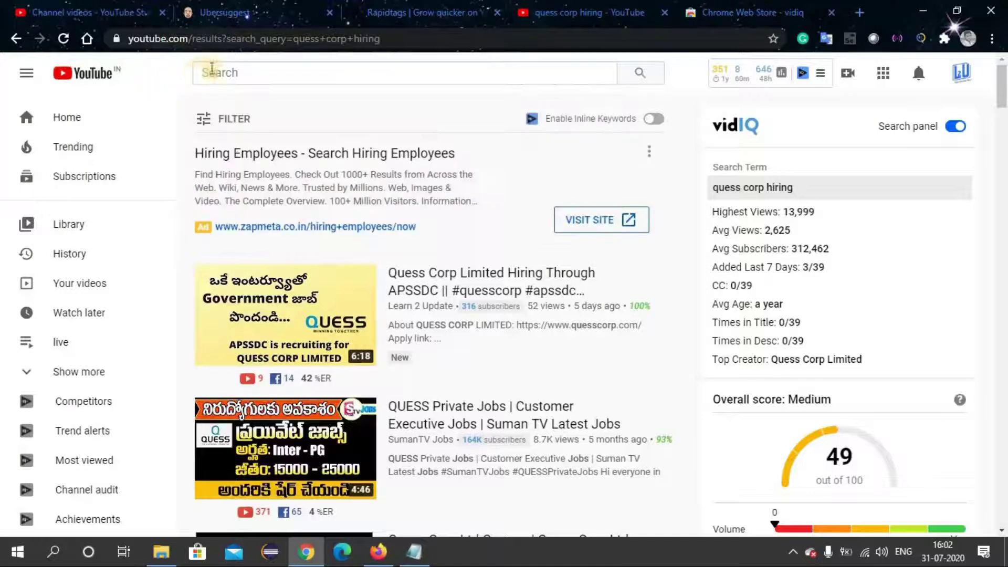
left_click(220, 70)
type("y")
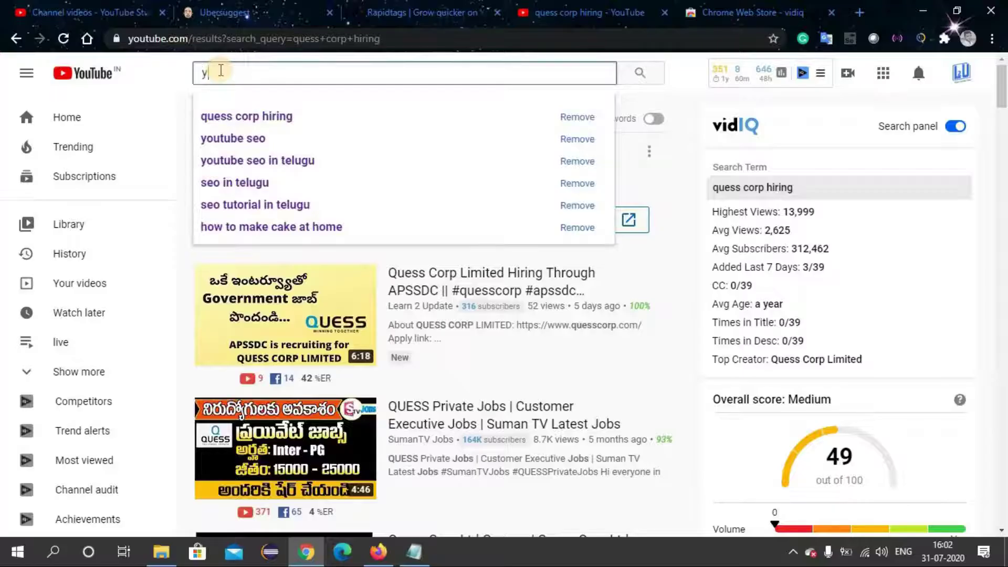
type("outubesseo")
key("Return")
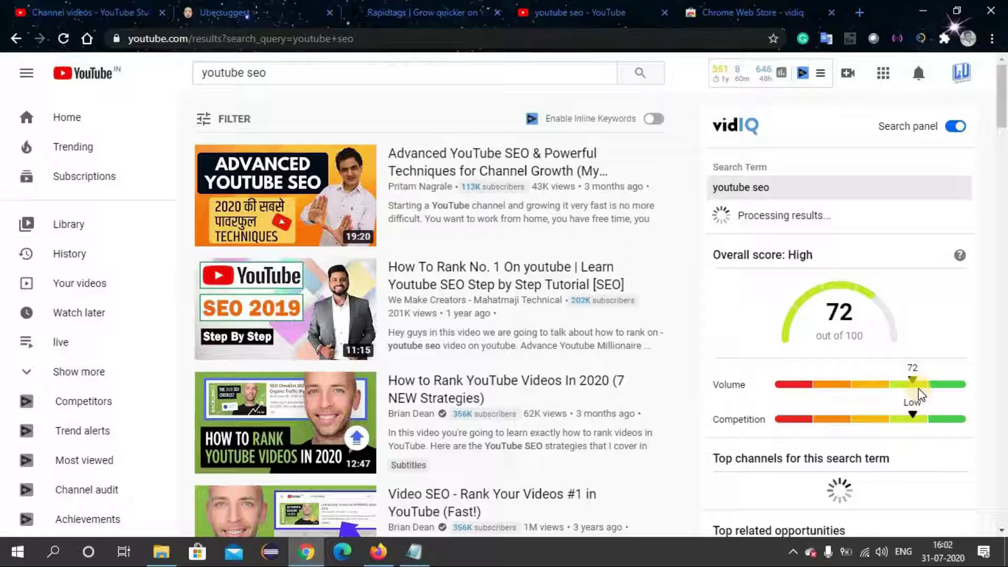
Examine vidIQ's overall score, volume, competition and top related opportunities for "youtube seo"
mouse_move(514, 241)
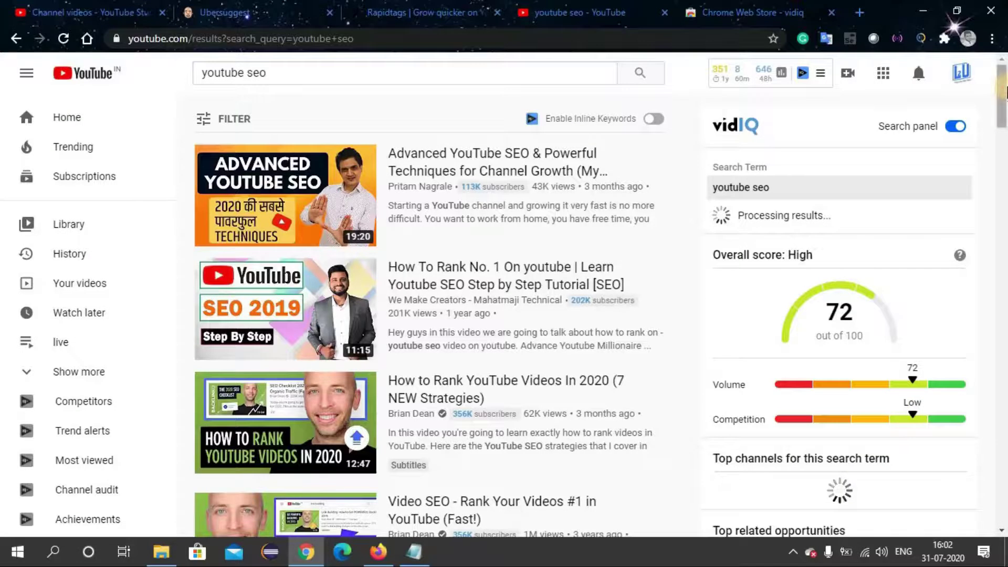
left_click_drag(1004, 84, 1005, 126)
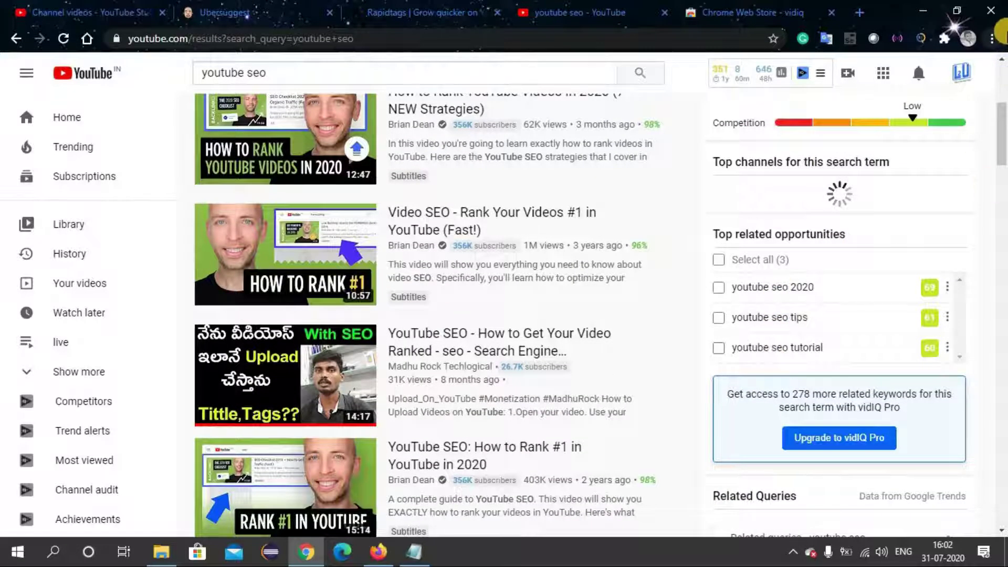
left_click(992, 38)
left_click(1001, 91)
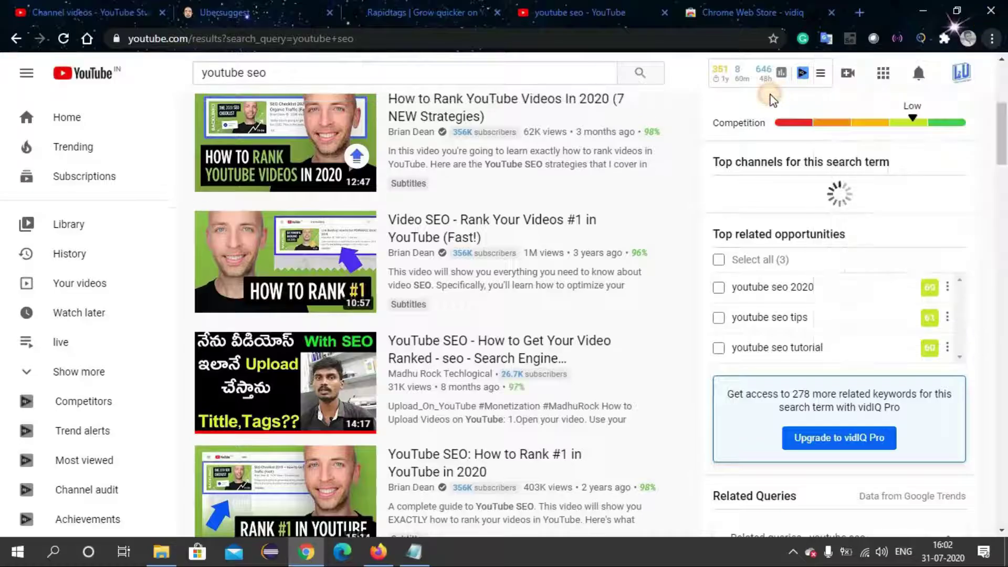
scroll(1003, 89, "up", 1)
scroll(1003, 86, "up", 5)
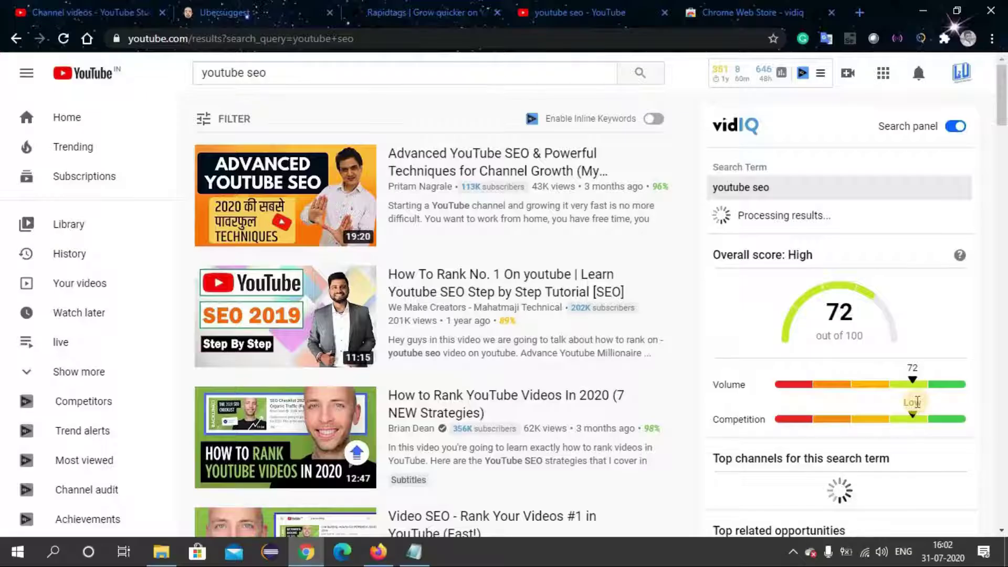
Extend the YouTube search to "youtube seo in telugu" and review its vidIQ score, volume and competition
left_click(273, 68)
type("in telugu")
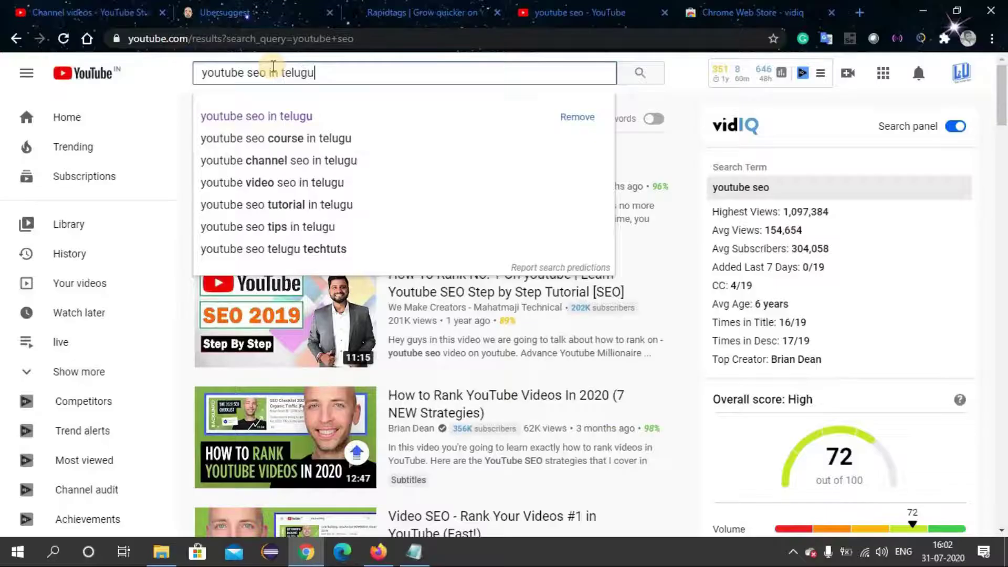
key("Return")
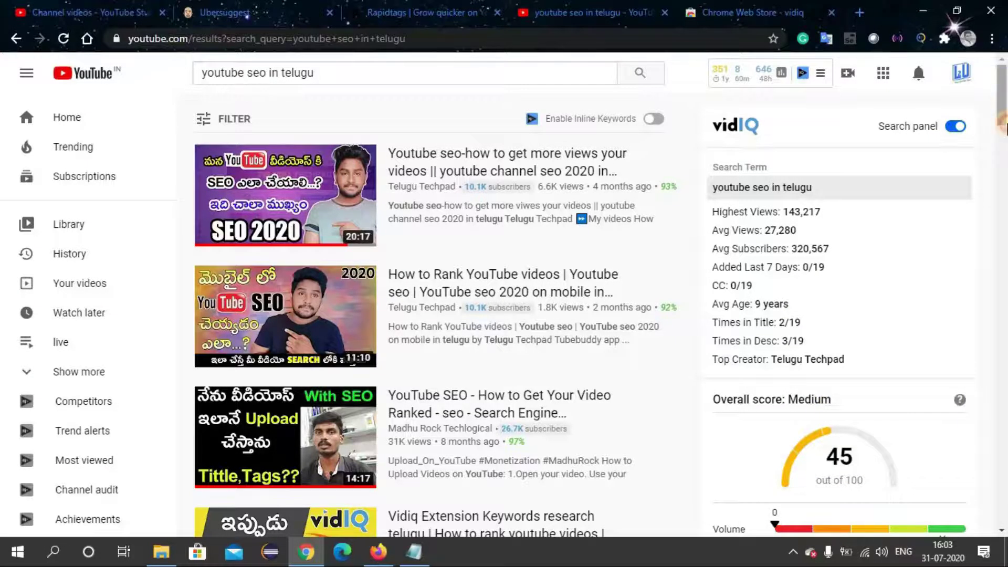
scroll(1002, 128, "down", 4)
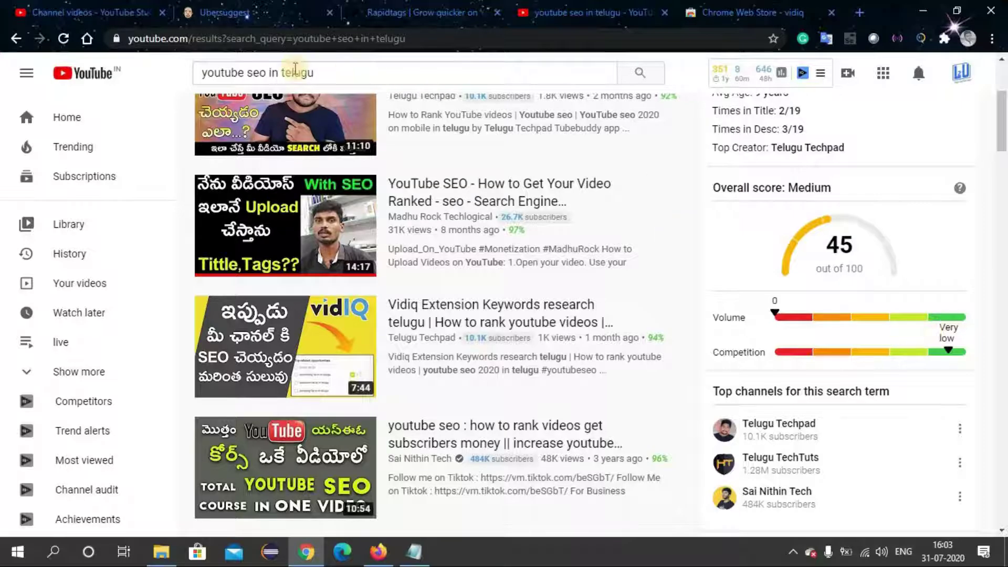
Search YouTube for "youtube seo in telugu for beginners" and review its vidIQ volume, competition and related opportunities
left_click(315, 74)
type("for beginne")
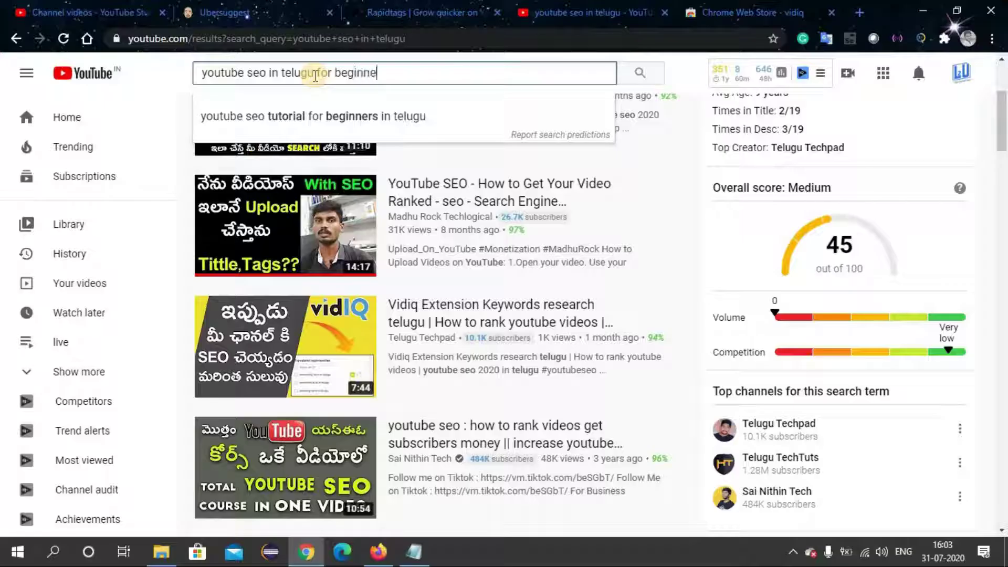
type("rs")
key("Return")
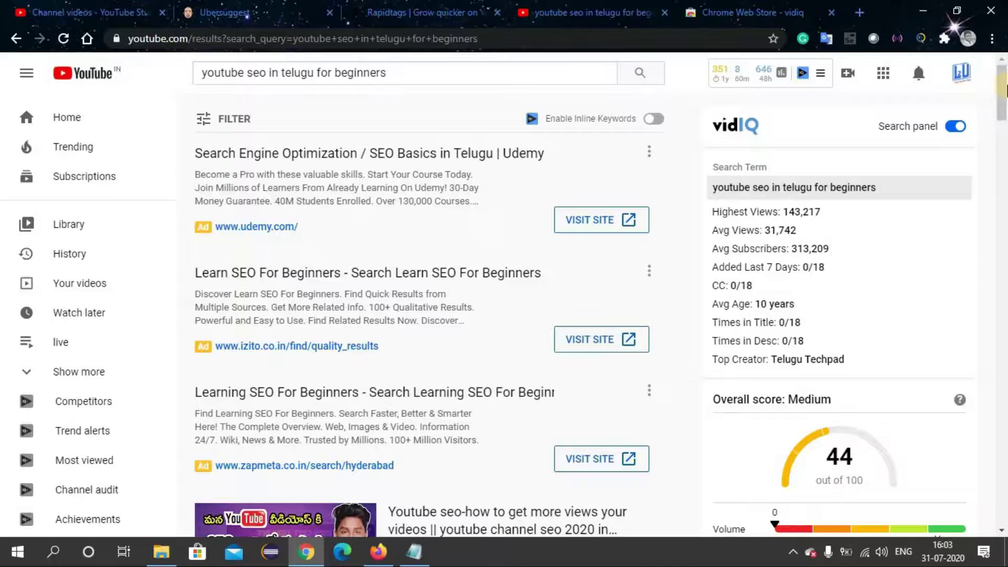
left_click_drag(1003, 92, 1004, 134)
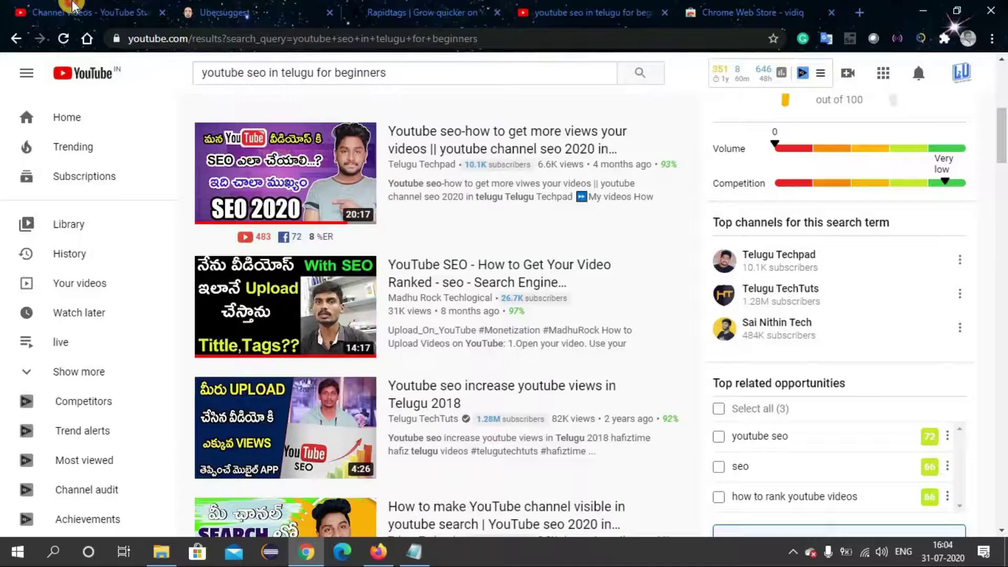
left_click(79, 12)
left_click(917, 77)
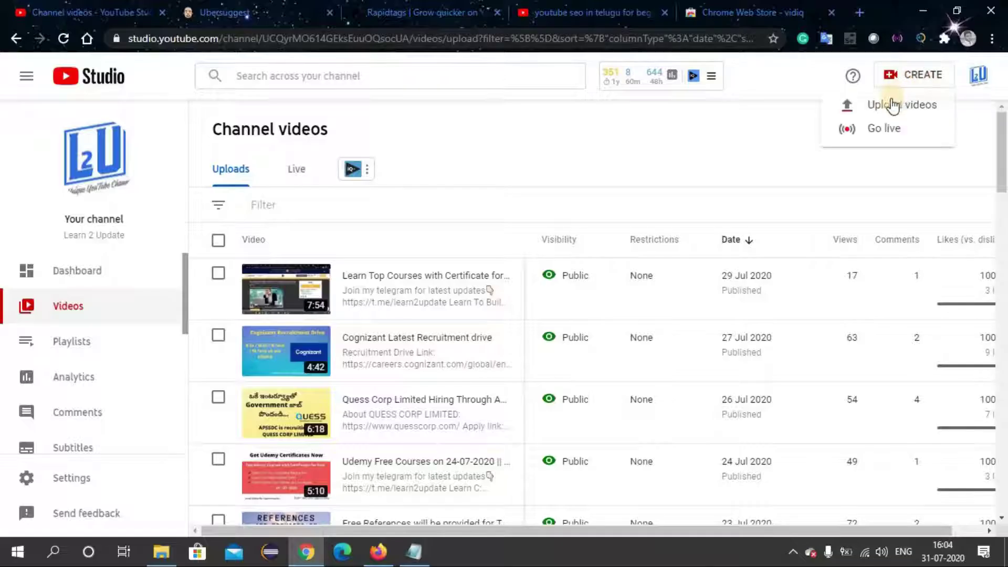
left_click(892, 105)
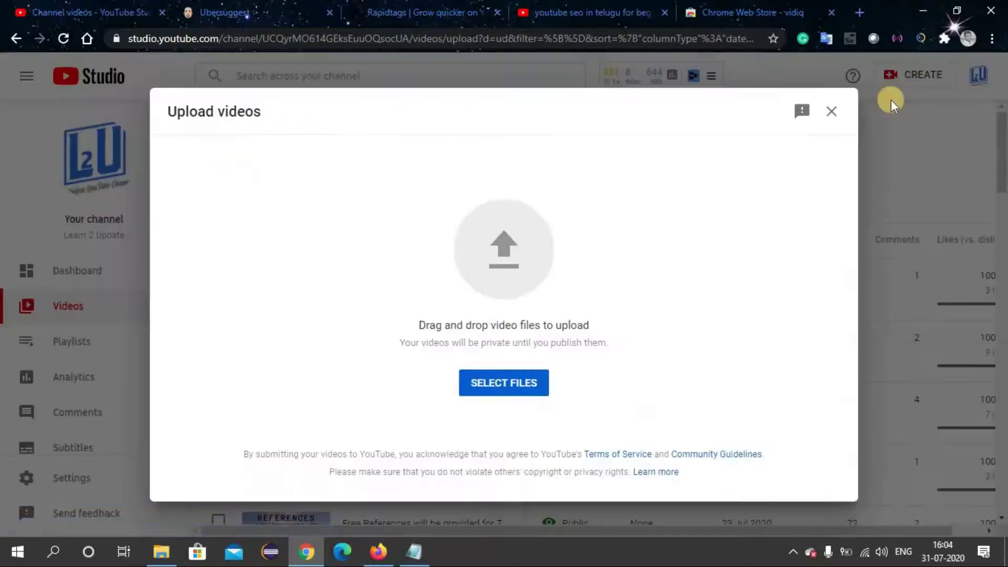
left_click(516, 379)
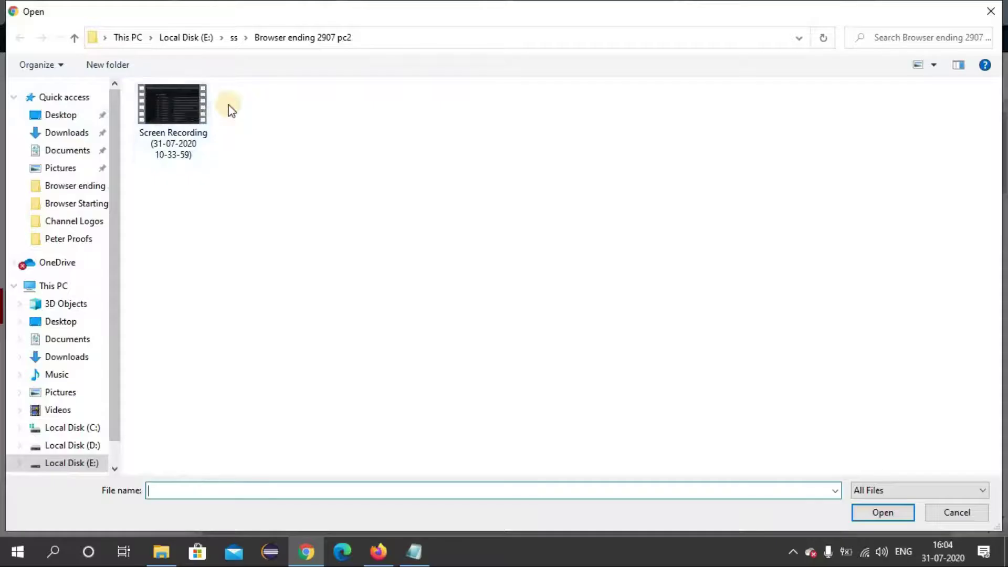
double_click(174, 102)
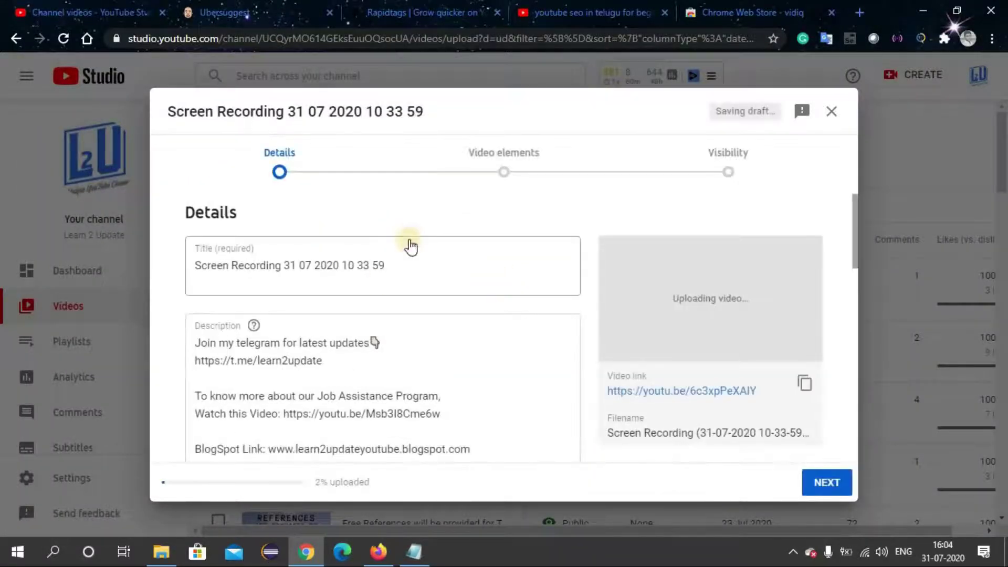
Clear the default file-name title from the uploaded video's details
left_click(409, 289)
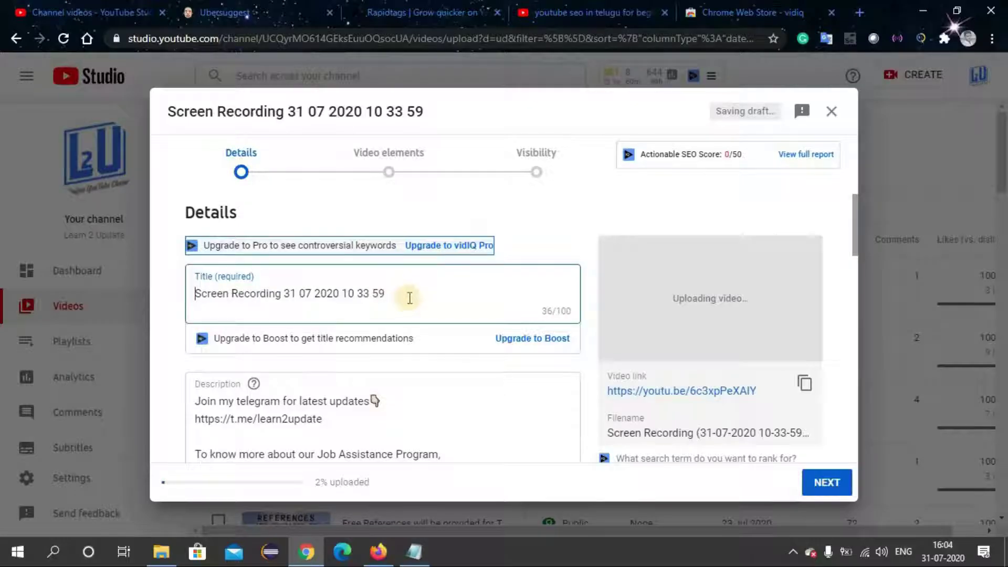
left_click_drag(410, 295, 180, 294)
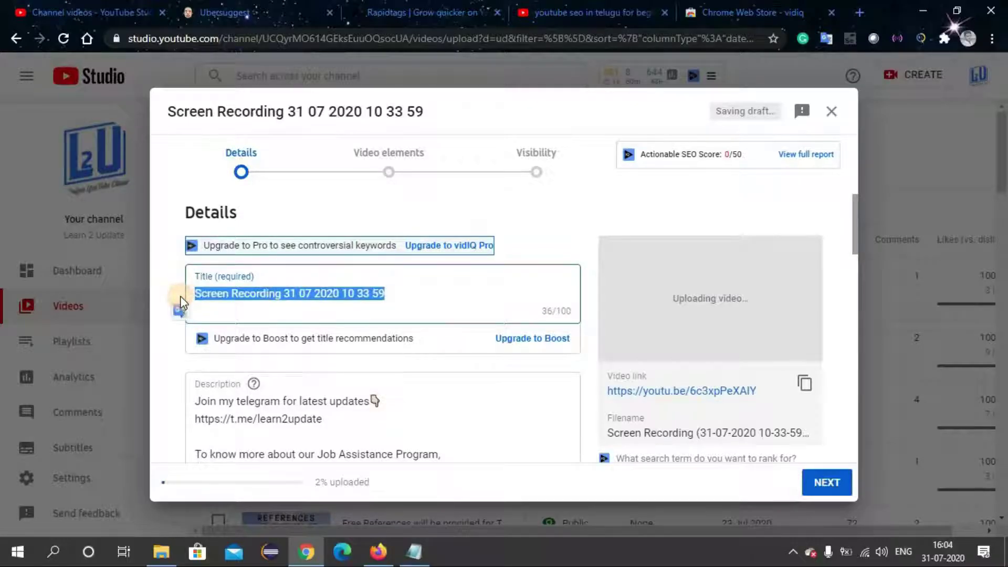
key("BackSpace")
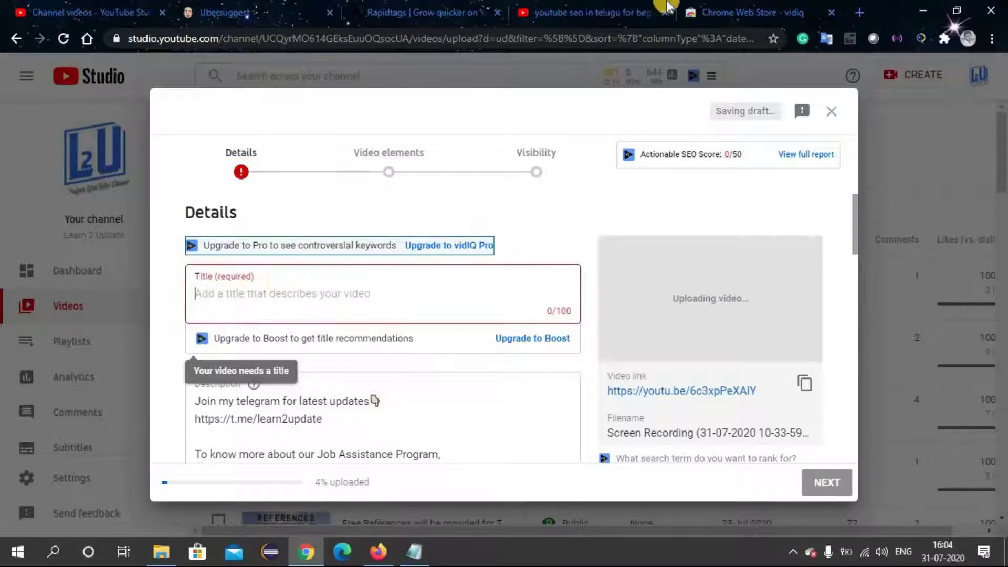
Return to the YouTube search results, remove "for beginners" from the query and search for "youtube seo in telugu"
left_click(592, 8)
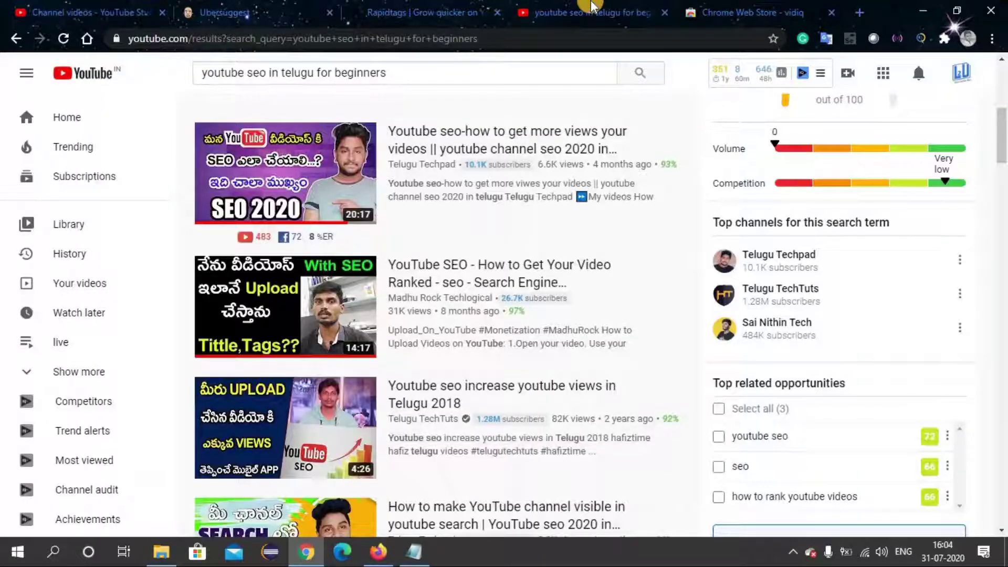
scroll(1004, 99, "up", 7)
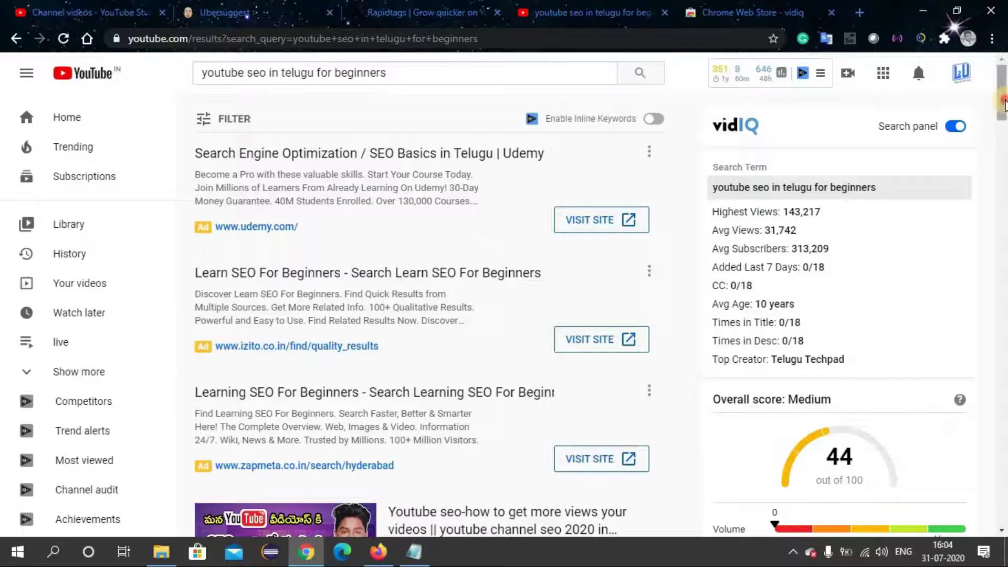
scroll(1003, 113, "down", 2)
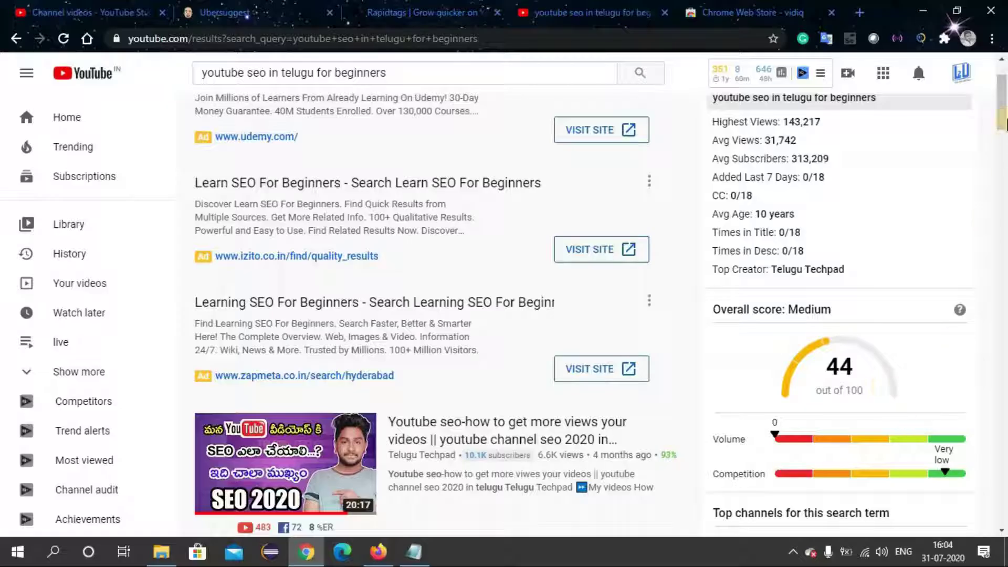
scroll(1003, 105, "up", 2)
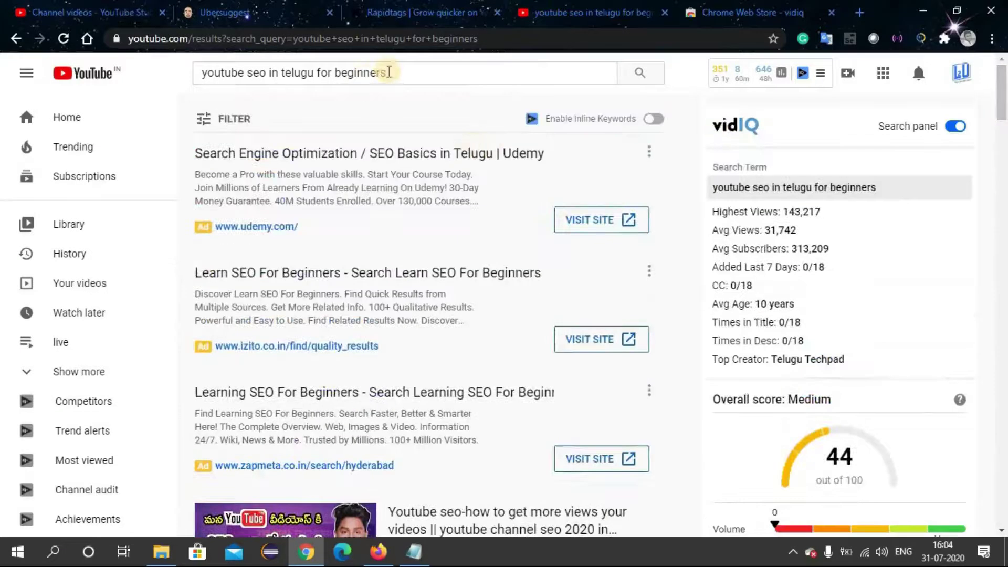
double_click(335, 72)
left_click_drag(335, 72, 318, 73)
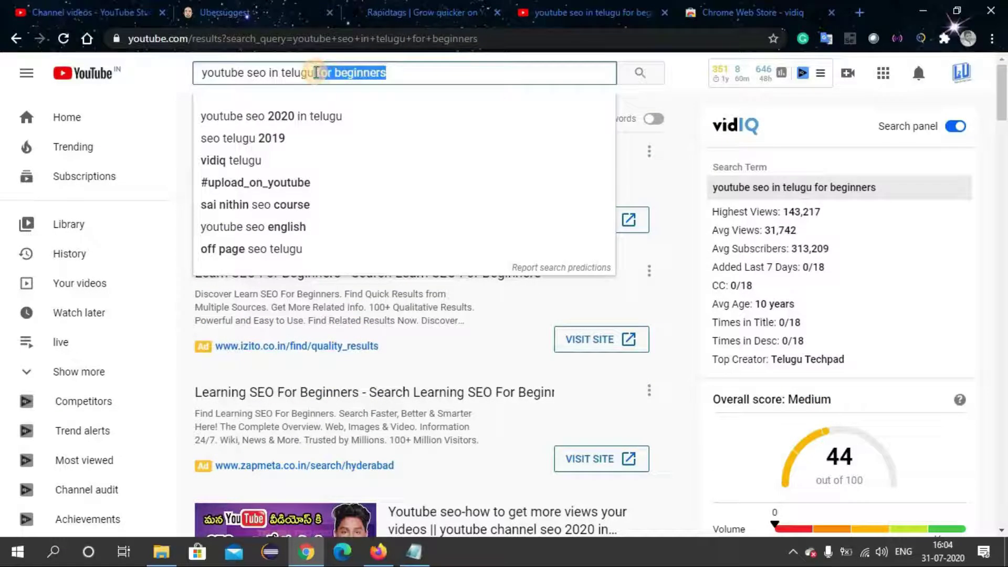
key("BackSpace")
key("Return")
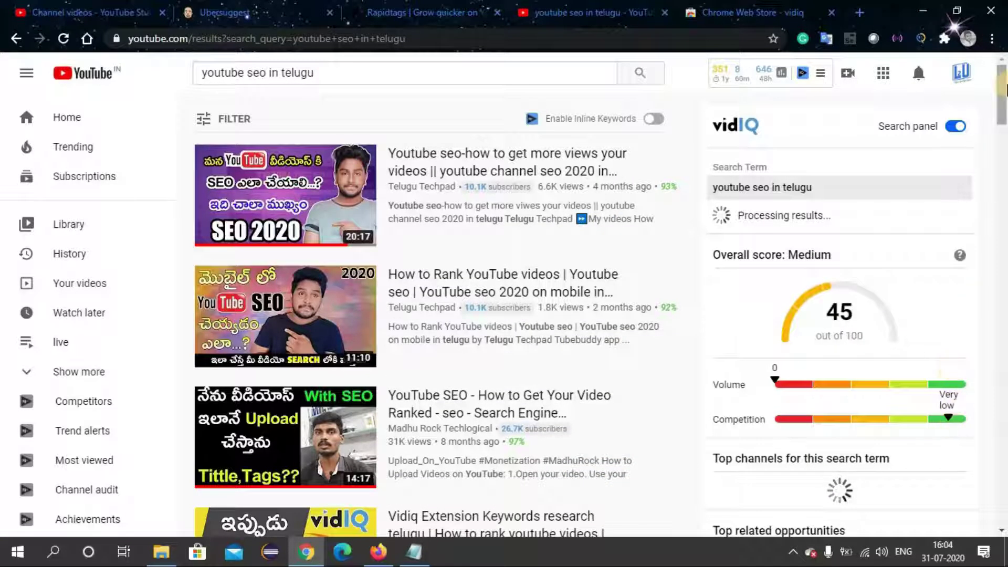
Copy the search query "youtube seo in telugu" into the empty title field of the video upload in YouTube Studio
left_click(438, 78)
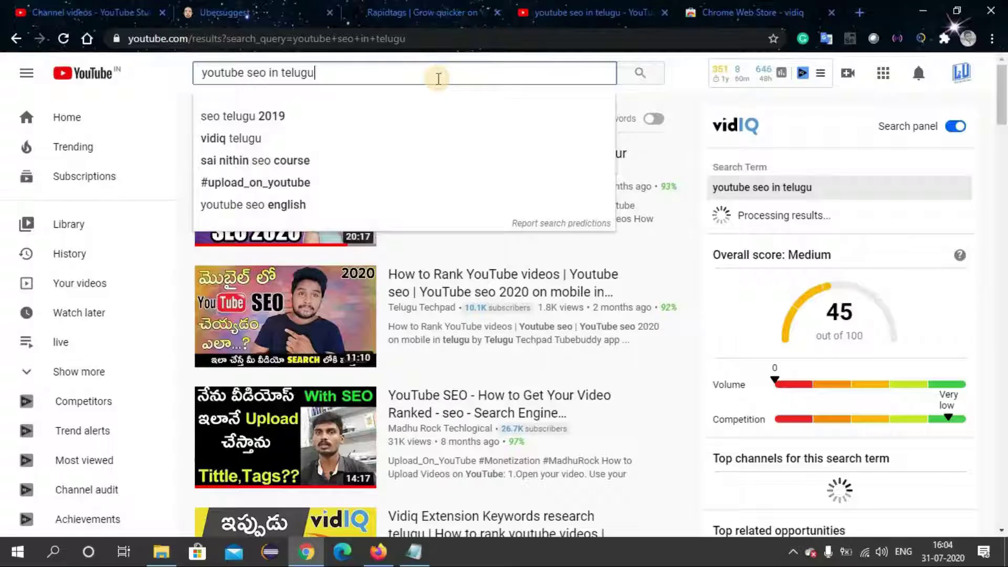
key("ctrl+a")
key("ctrl+c")
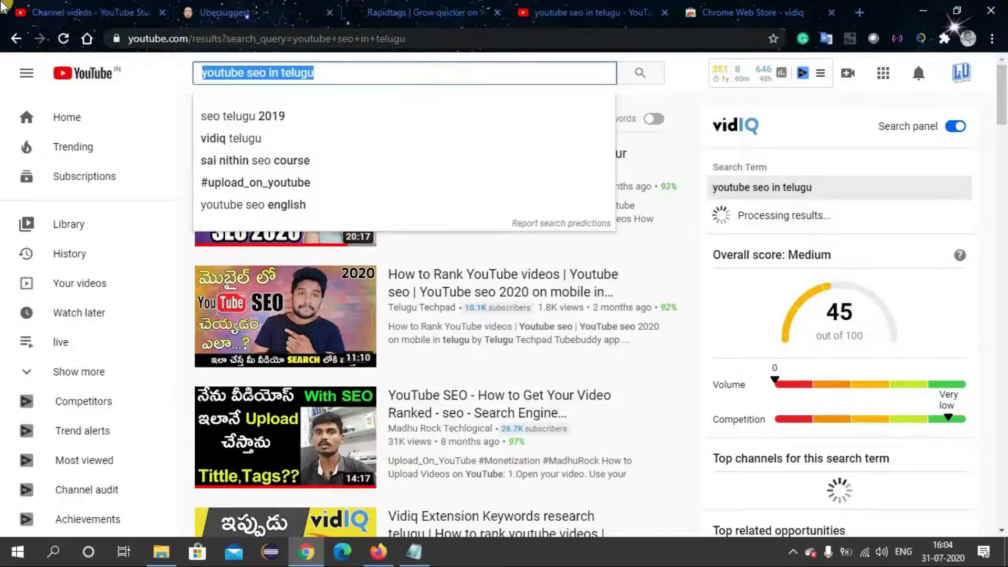
key("ctrl+1")
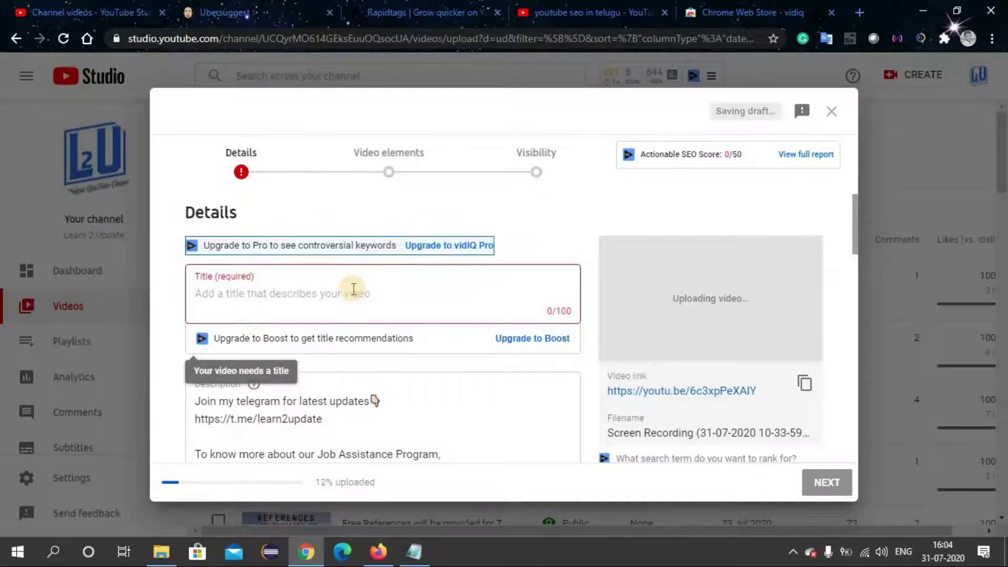
key("ctrl+v")
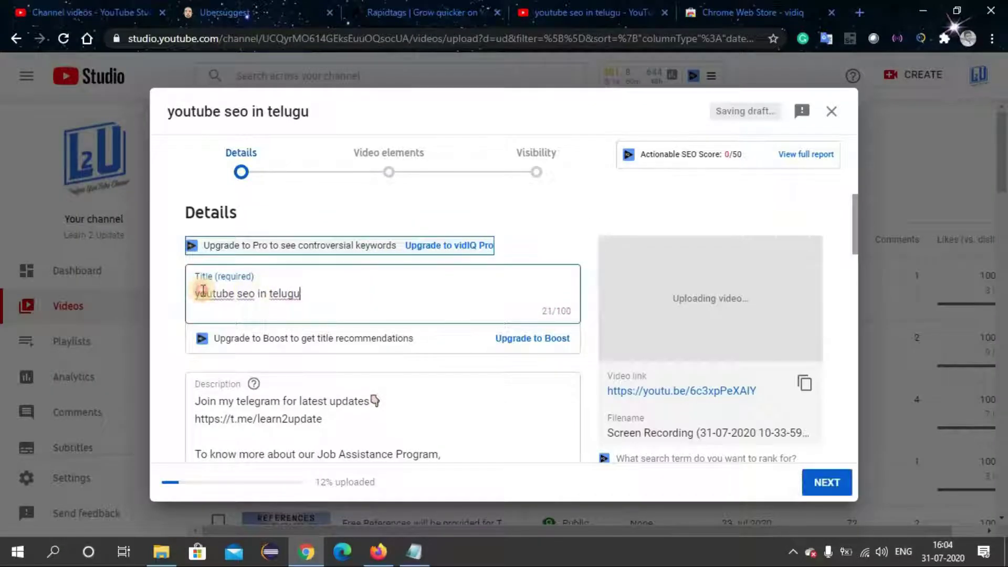
Capitalize the title's first letter and extend it to "Youtube seo in telugu for Beginners || By Learn 2 Update"
key("BackSpace")
type("Youtube seo in telugu ")
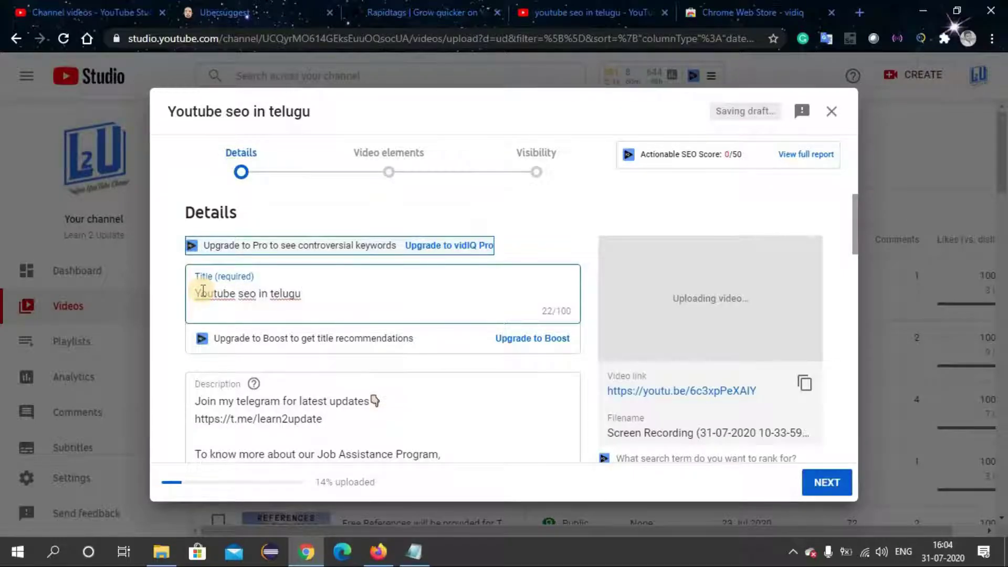
type("for Beginners")
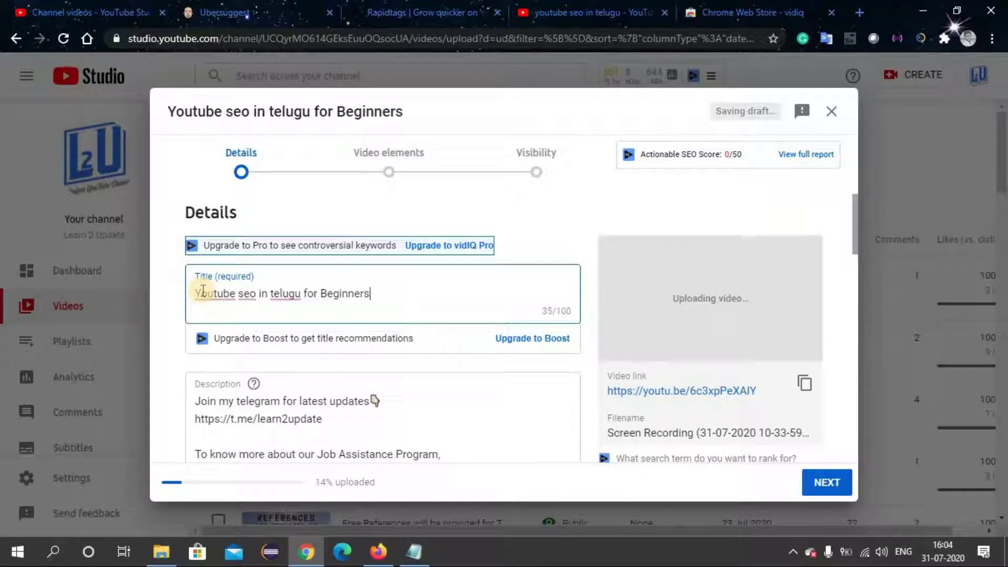
type(" ||")
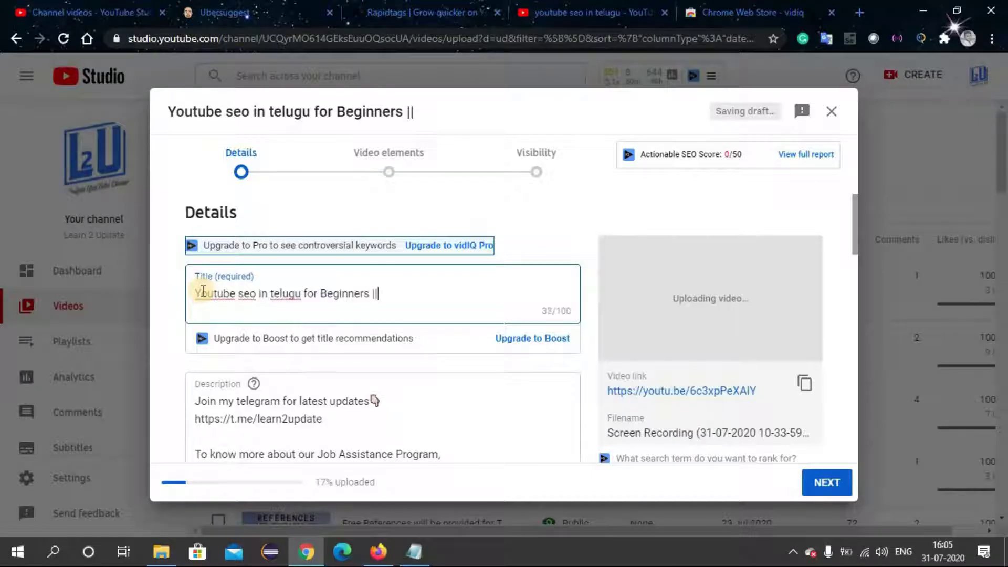
type(" By Learn 2")
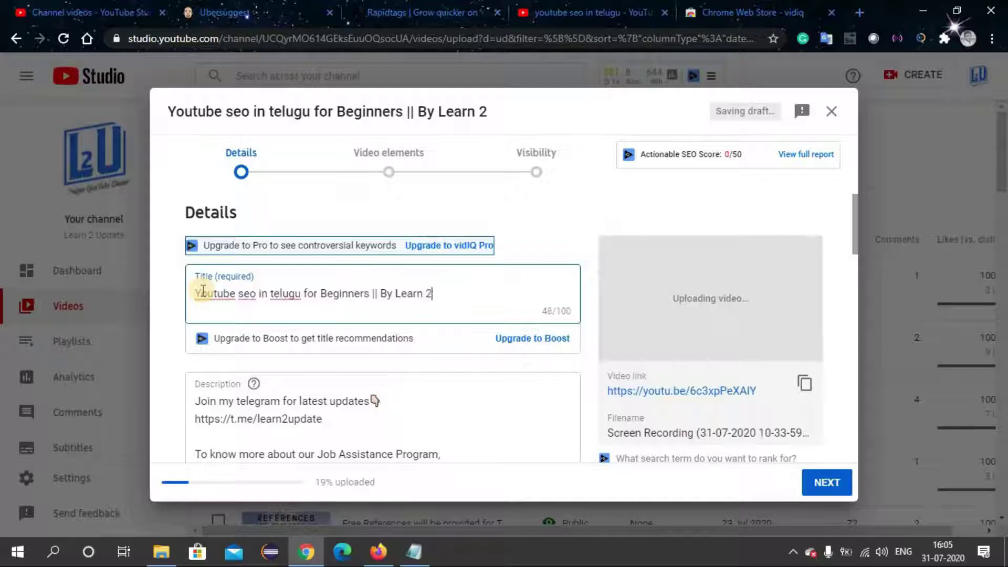
type(" Update")
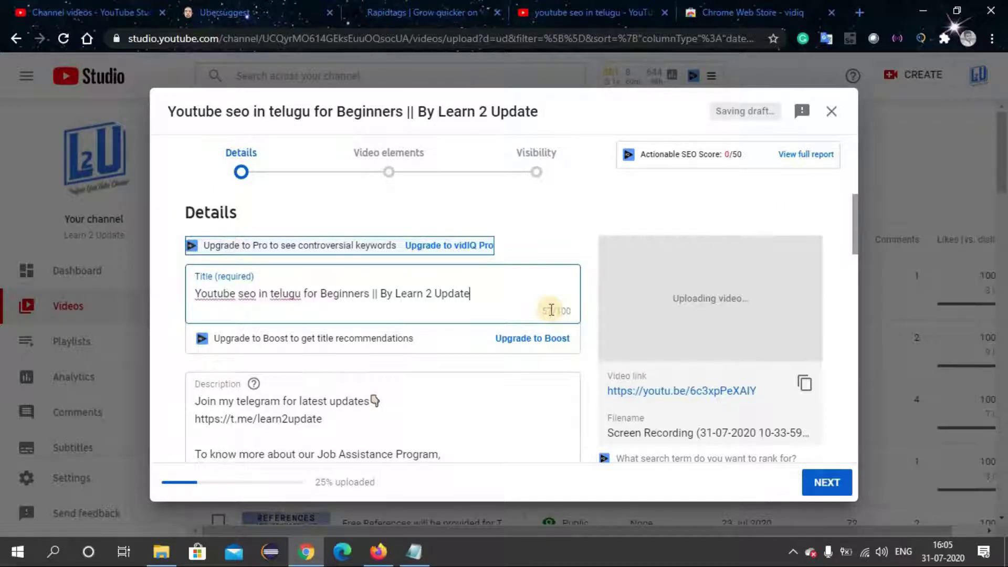
Append "|| #Youtubeseo" to the title, reusing the title's opening keyword as a hashtag without a space
type("|| #")
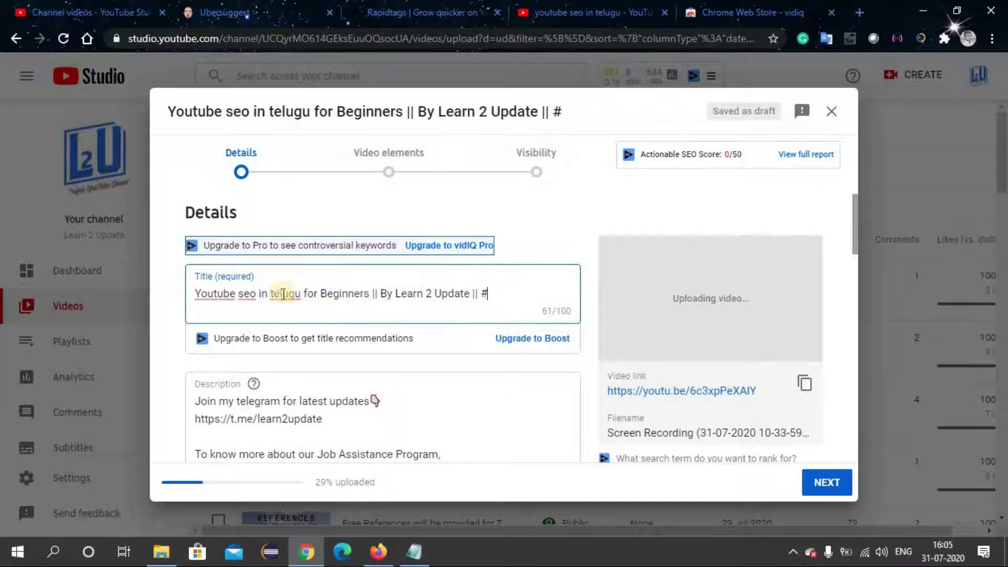
left_click_drag(256, 293, 193, 295)
key("ctrl+c")
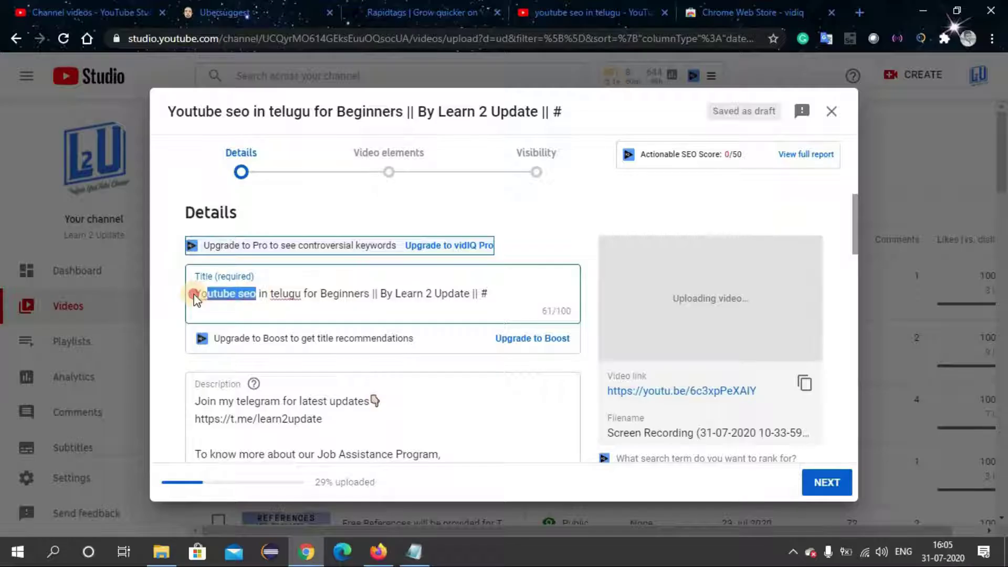
left_click(511, 295)
key("ctrl+v")
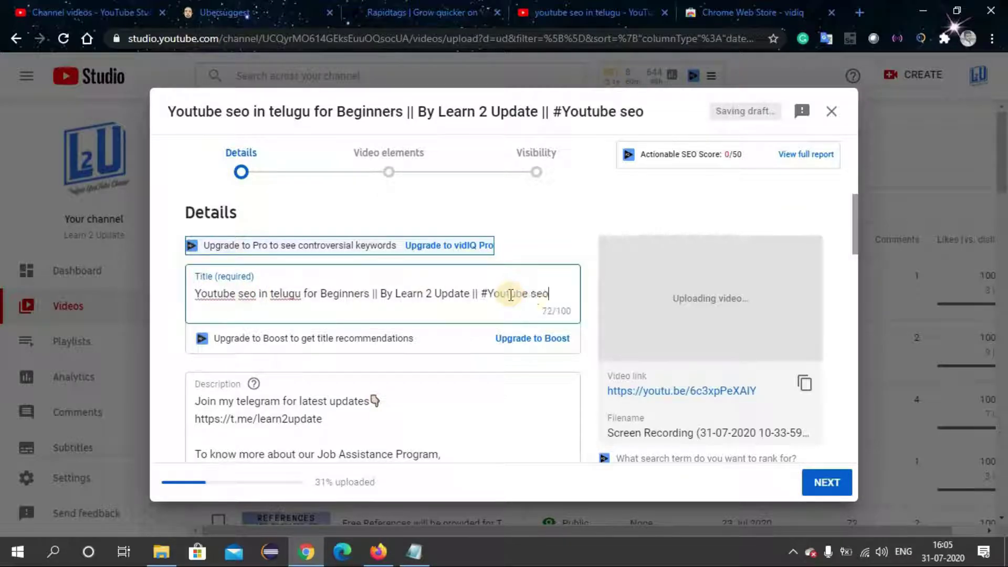
left_click(532, 294)
key("BackSpace")
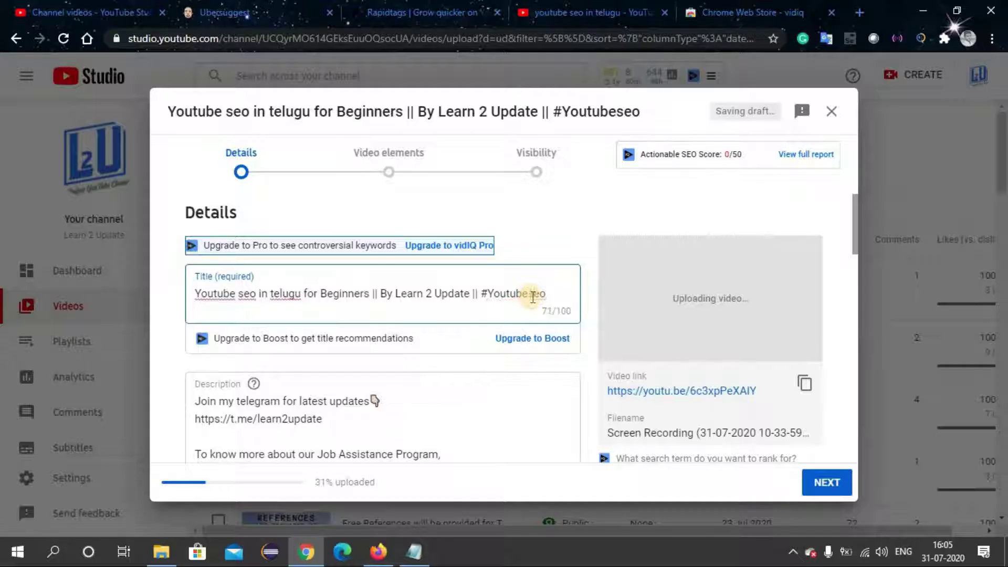
Add the hashtags "#seointelugu #learn2update" to the end of the title
left_click(547, 295)
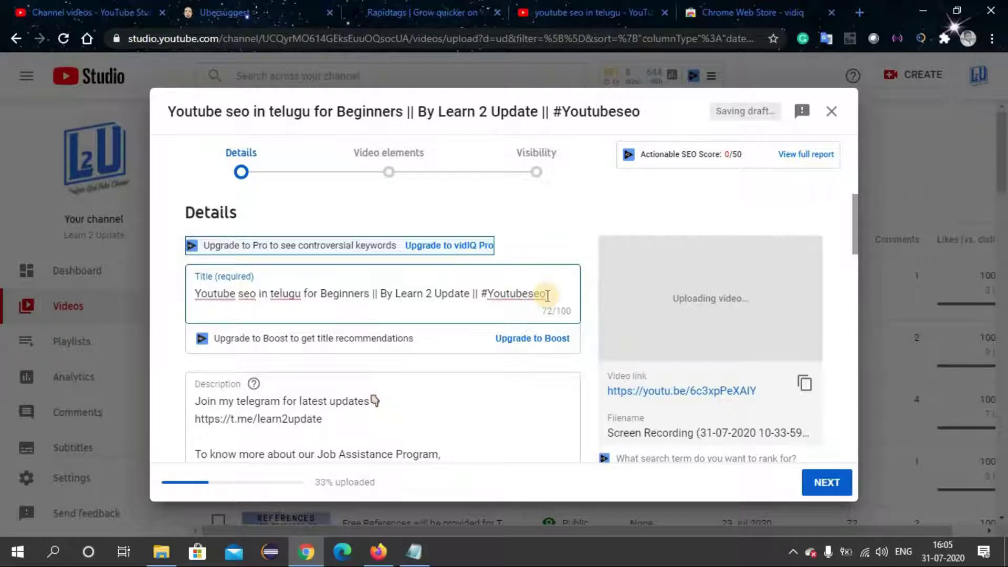
left_click_drag(302, 293, 370, 294)
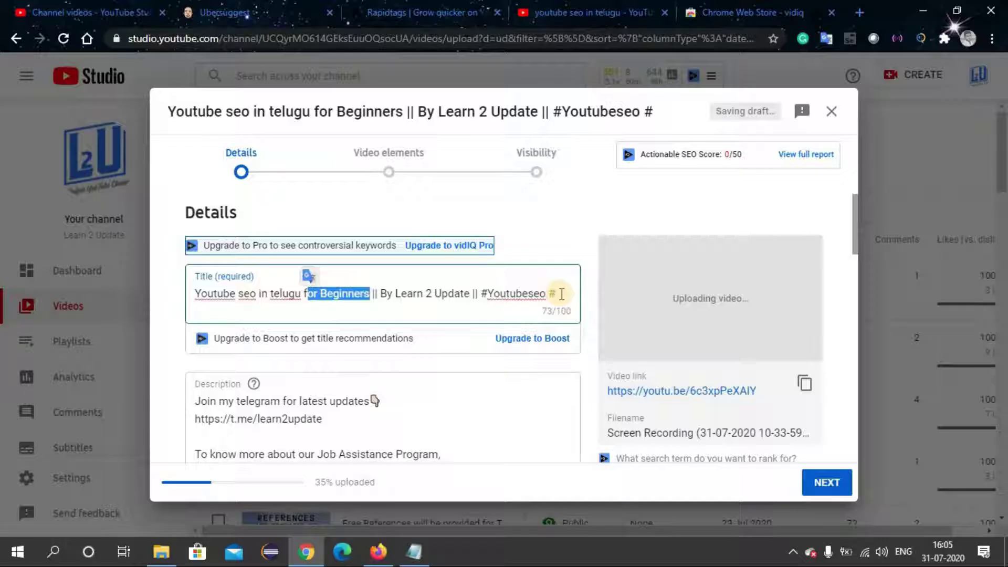
left_click(561, 294)
type("#seointelugu #learn2update")
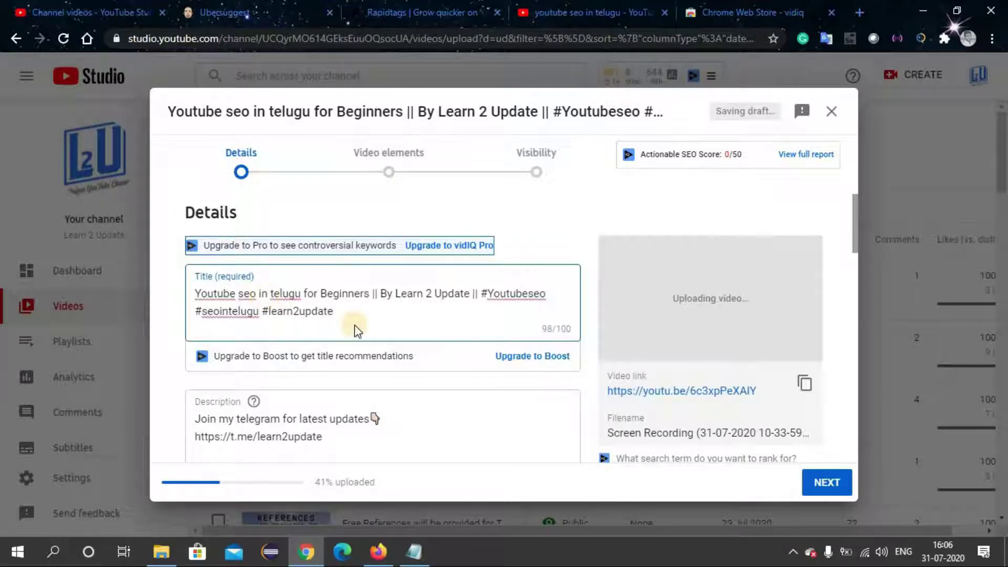
Insert the title phrase "Youtube seo in telugu for Beginners" as a new first line of the description, followed by a blank line
left_click_drag(852, 223, 855, 246)
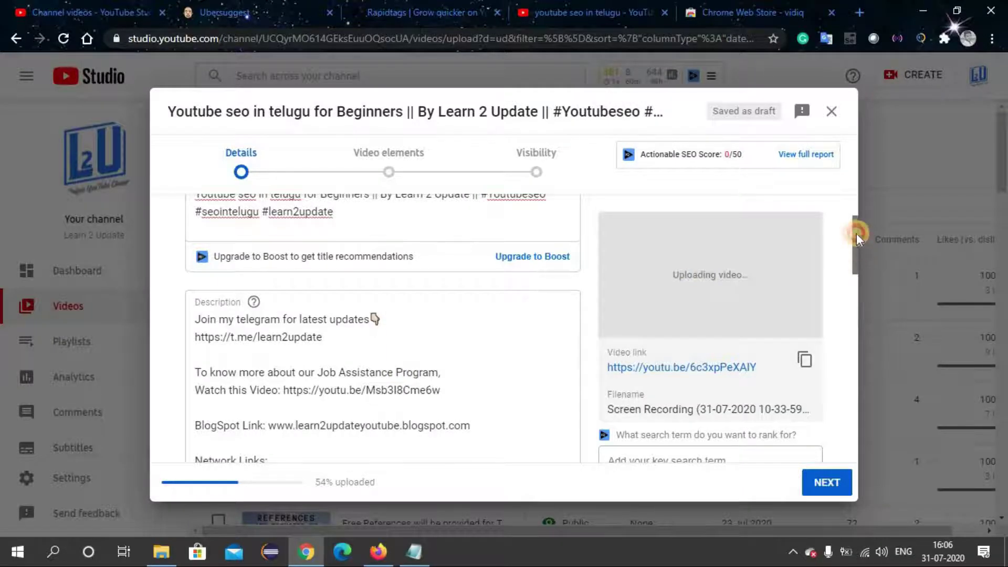
scroll(434, 370, "up", 2)
left_click(196, 389)
key("Return")
key("Return")
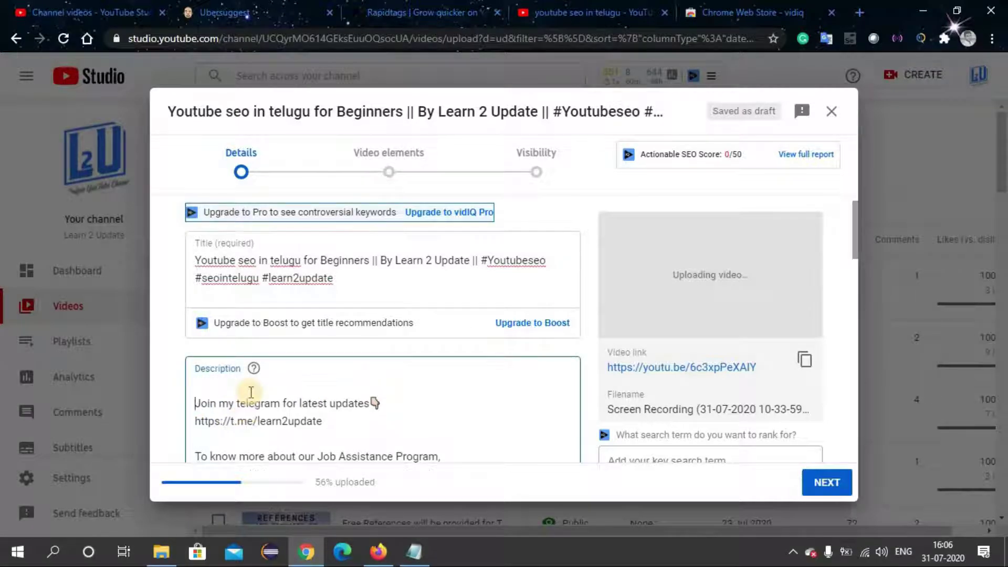
key("Up")
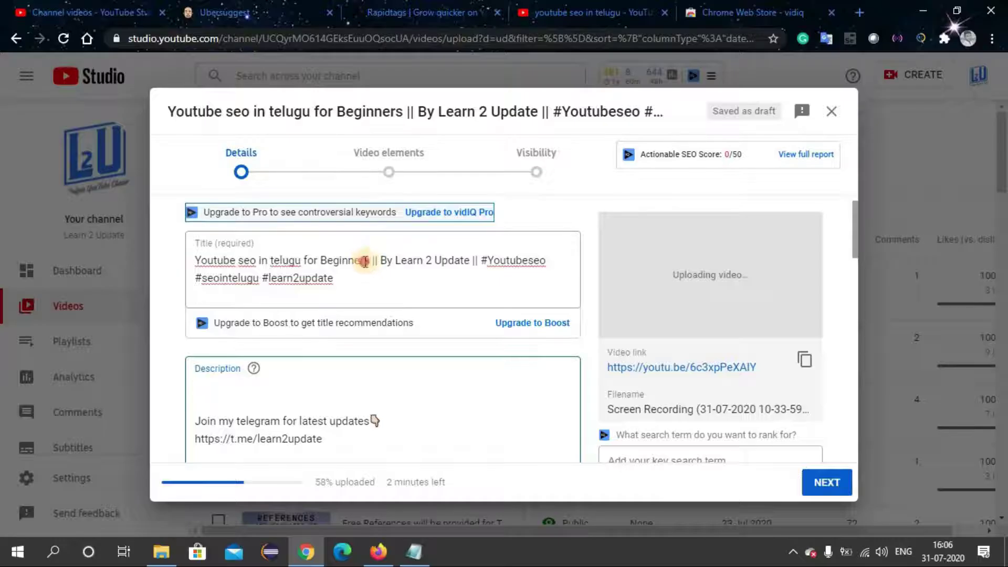
left_click_drag(365, 261, 194, 260)
key("ctrl+c")
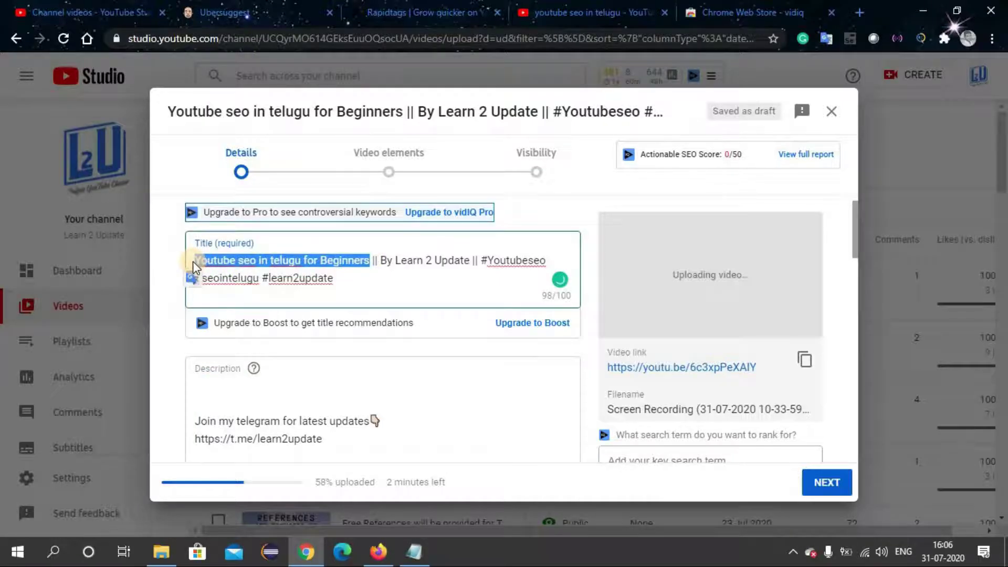
left_click(210, 390)
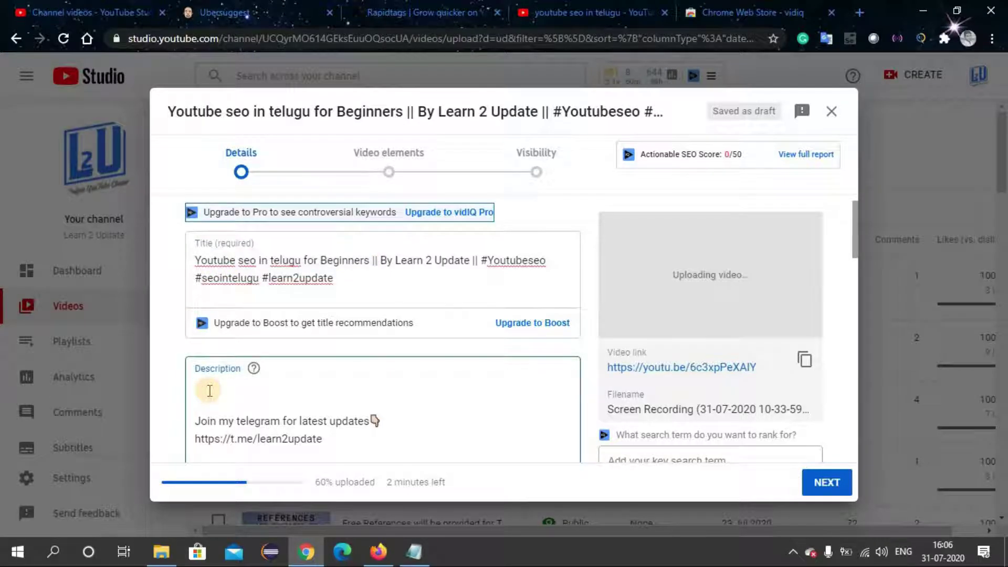
key("ctrl+v")
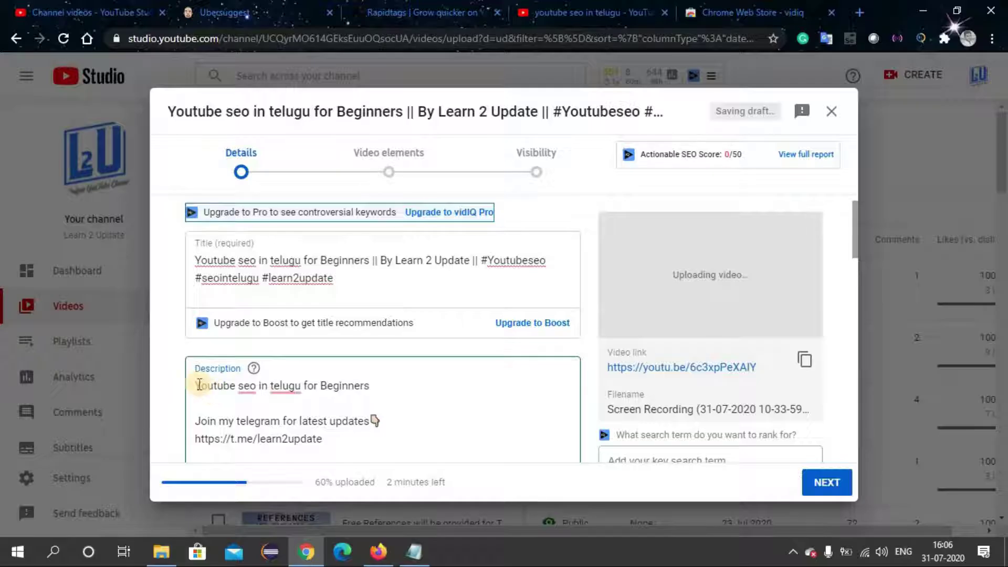
Copy "#Youtubeseo #seointelugu #learn2update" from the title to a new first description line and end the phrase below it with a period
key("Return")
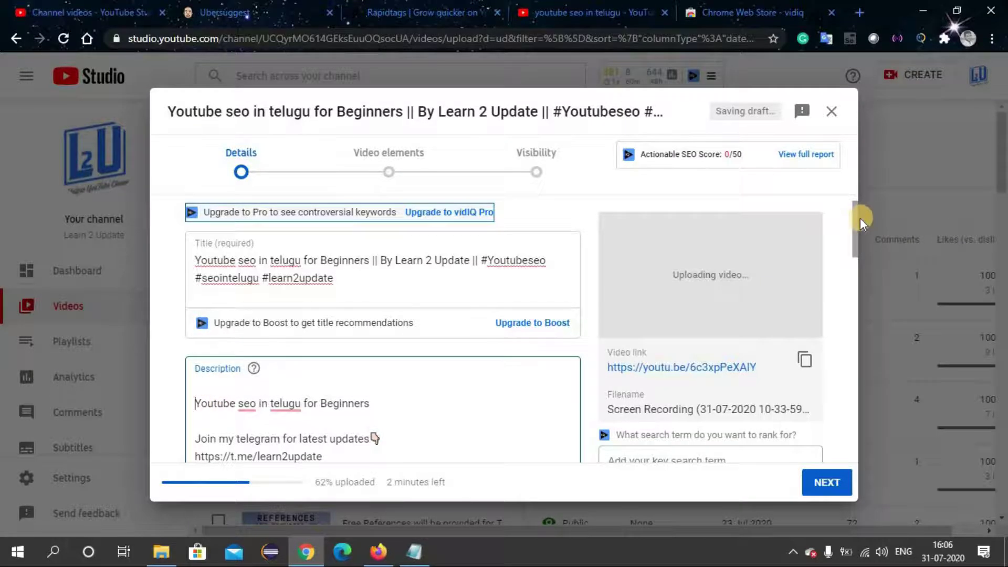
left_click_drag(856, 216, 852, 181)
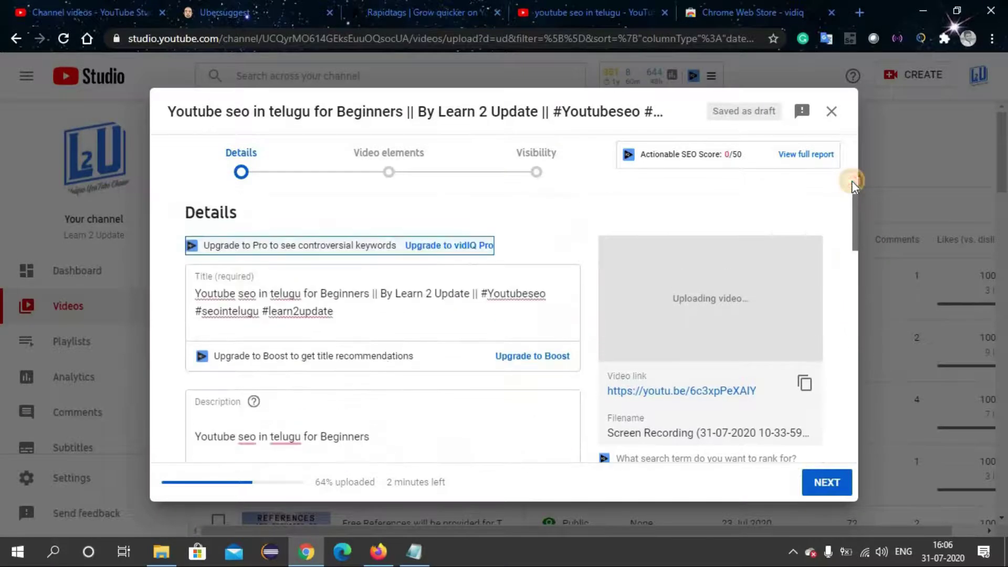
left_click(206, 418)
left_click_drag(341, 309, 482, 290)
key("ctrl+c")
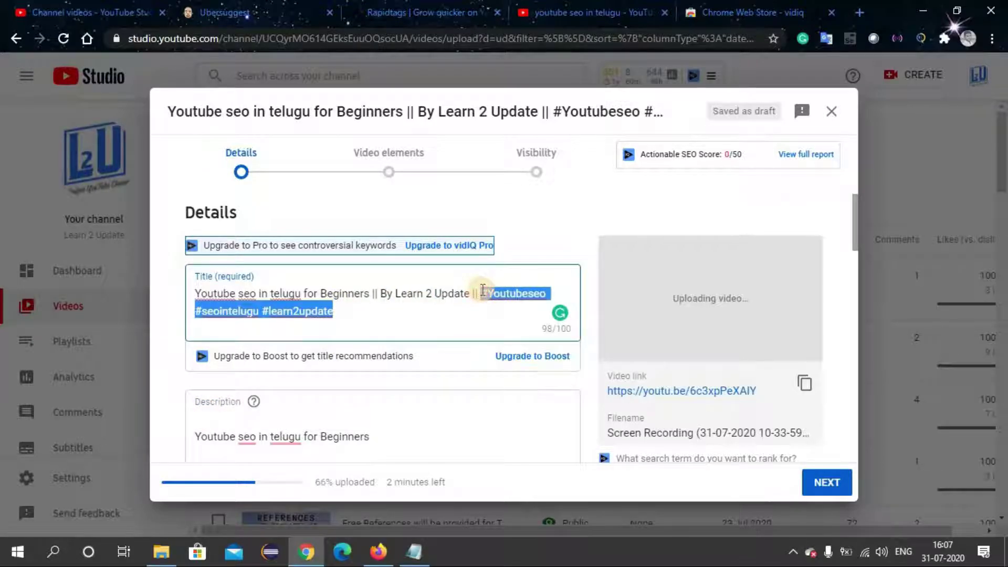
left_click(232, 422)
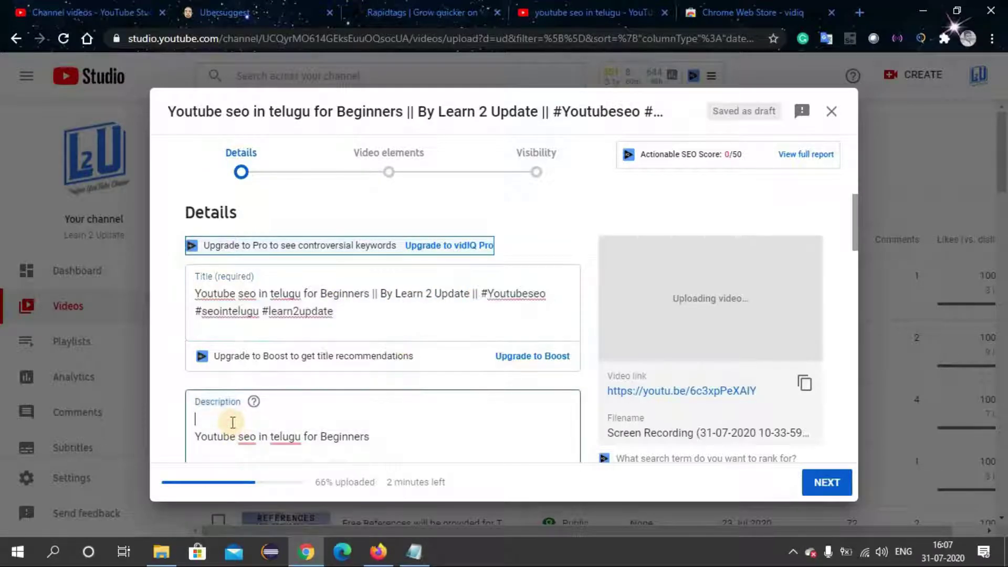
key("ctrl+v")
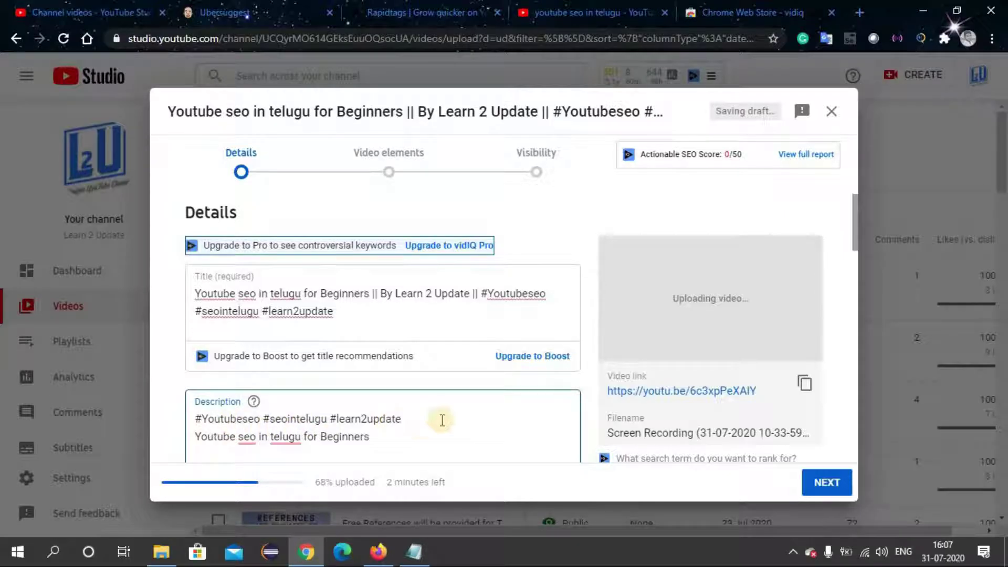
left_click(391, 437)
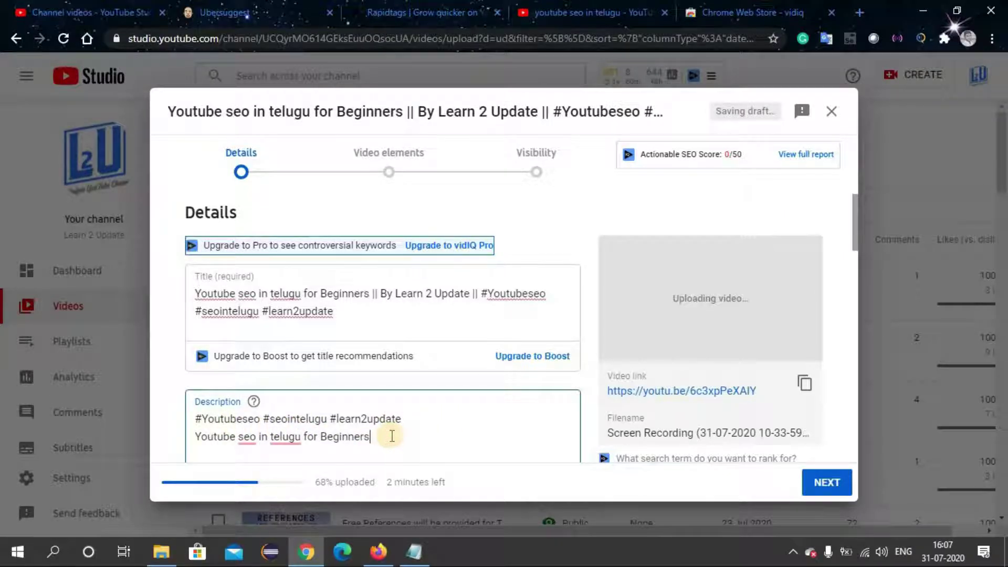
type(".")
Review the remaining description text and the upload details below it, down to the audience settings
mouse_move(854, 223)
left_mouse_down()
mouse_move(858, 284)
mouse_move(849, 230)
left_mouse_up()
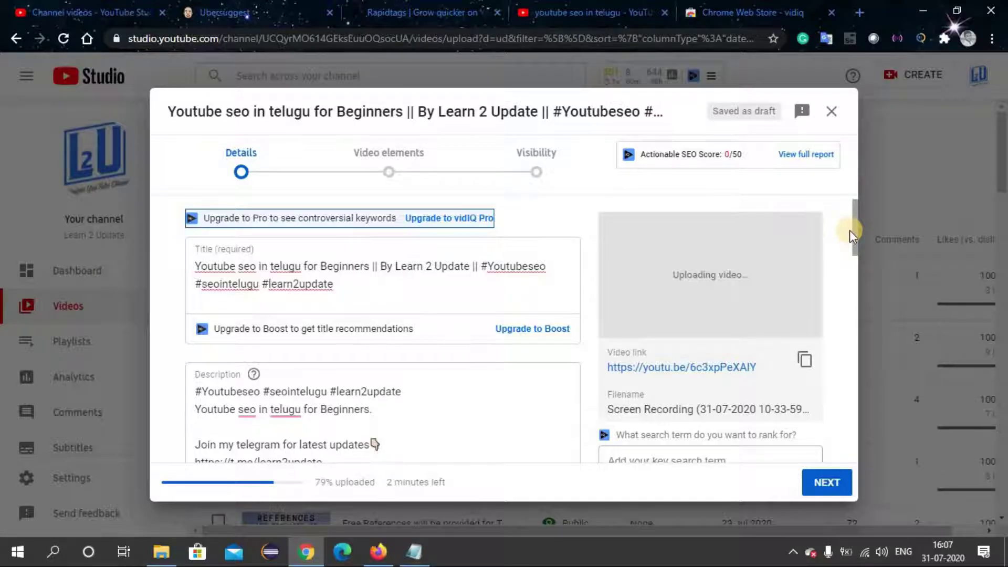
left_click_drag(855, 234, 854, 266)
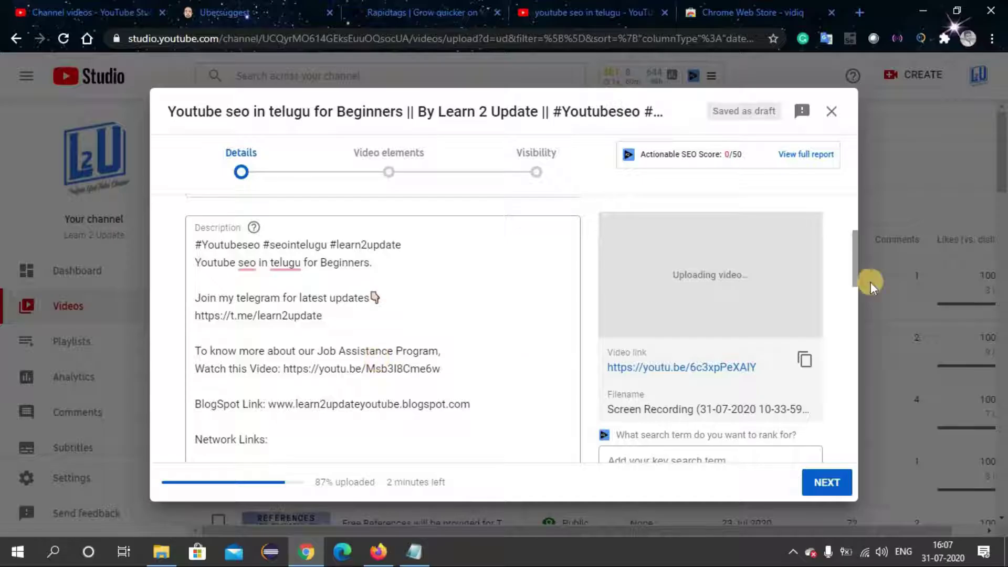
left_click_drag(855, 242, 856, 282)
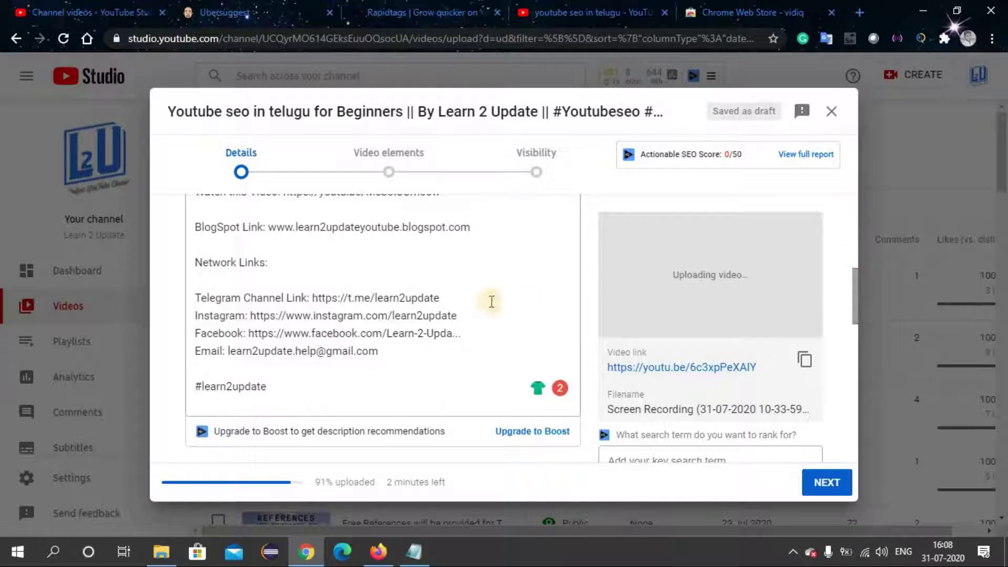
left_click_drag(855, 281, 839, 460)
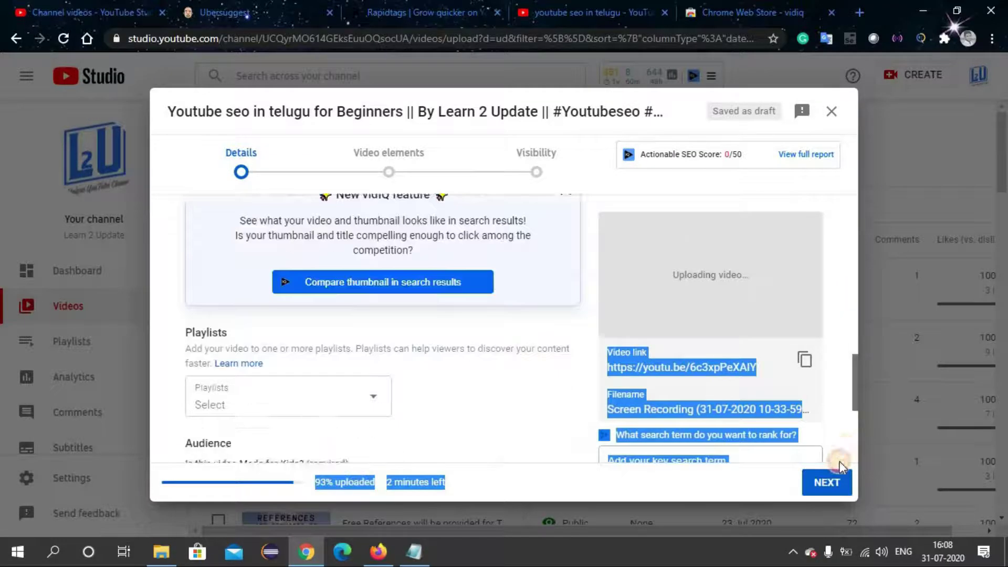
left_click(526, 432)
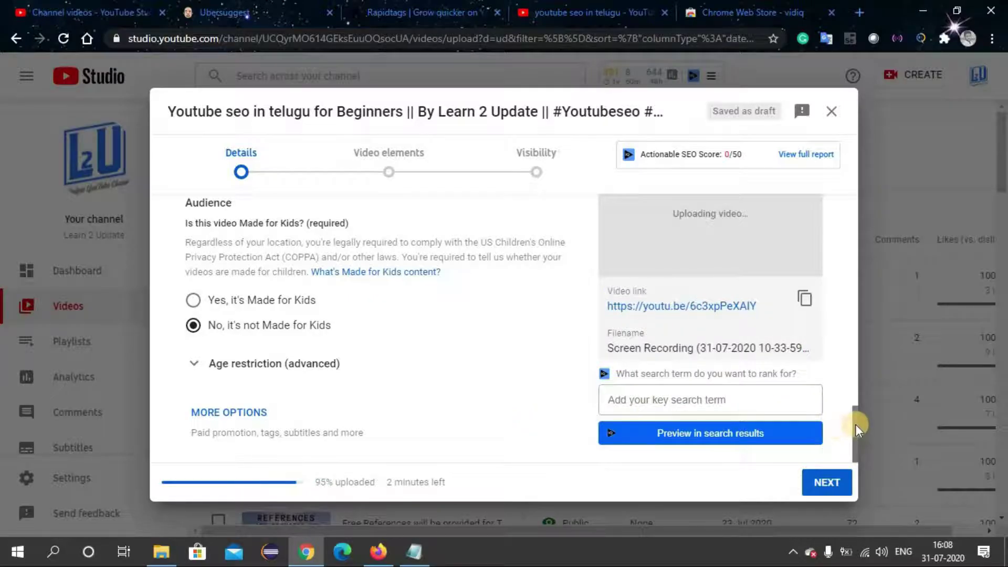
left_click_drag(855, 412, 851, 389)
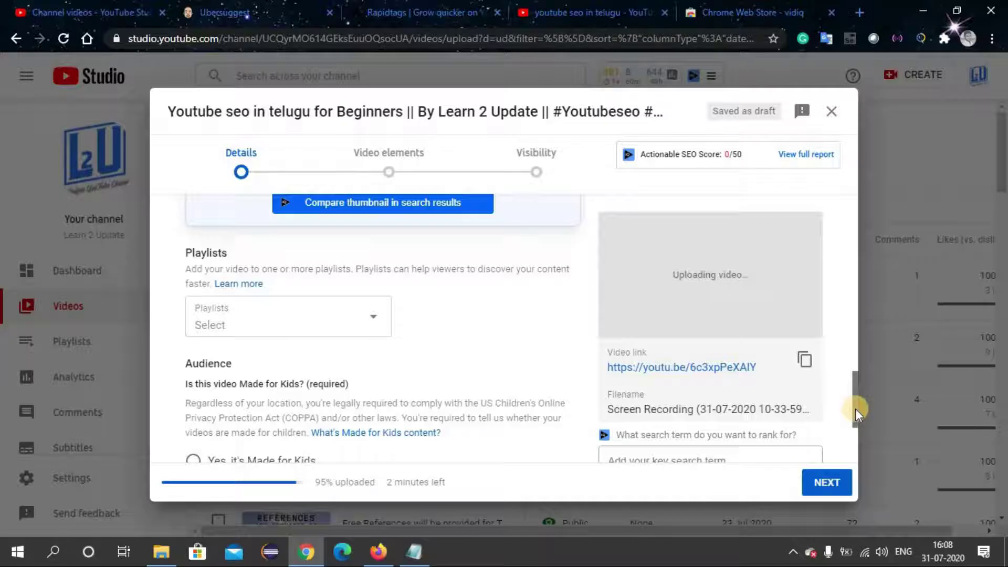
left_click_drag(855, 409, 853, 366)
left_click(340, 419)
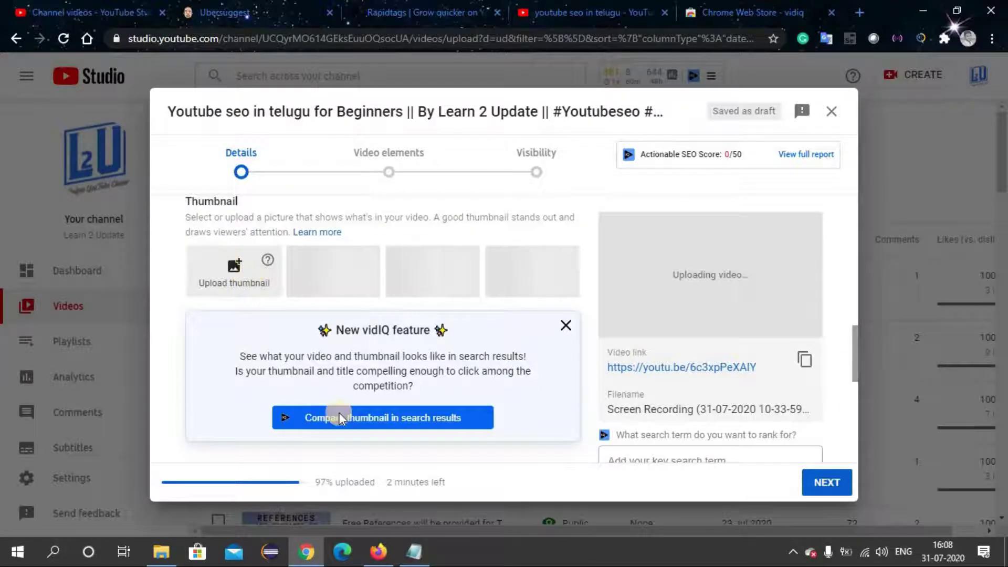
left_click(223, 274)
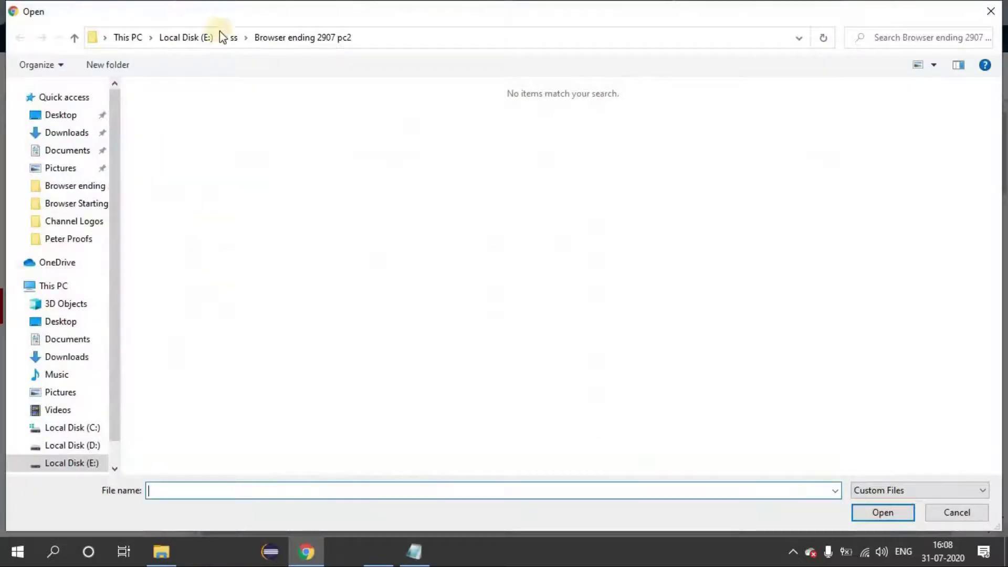
left_click(233, 37)
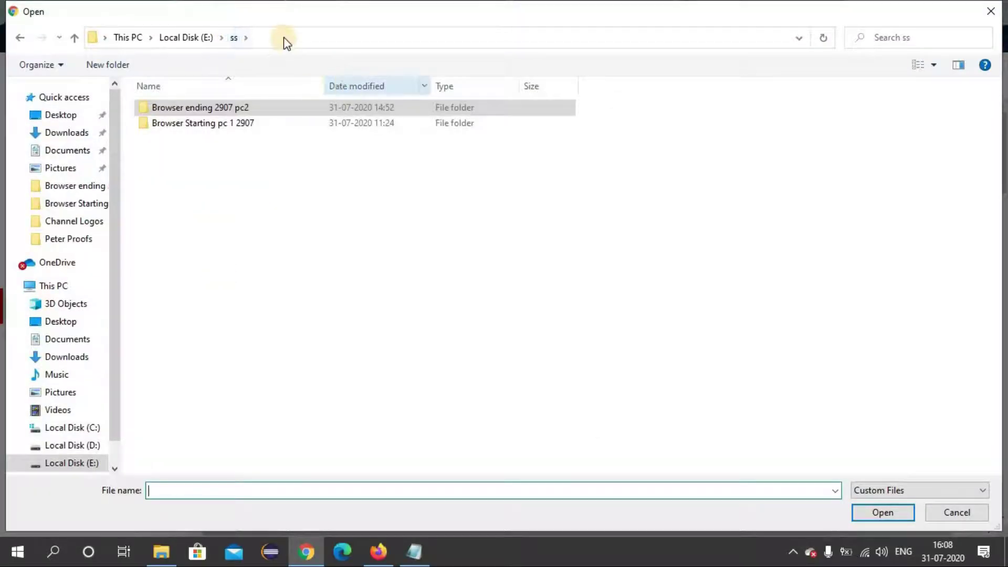
left_click(987, 15)
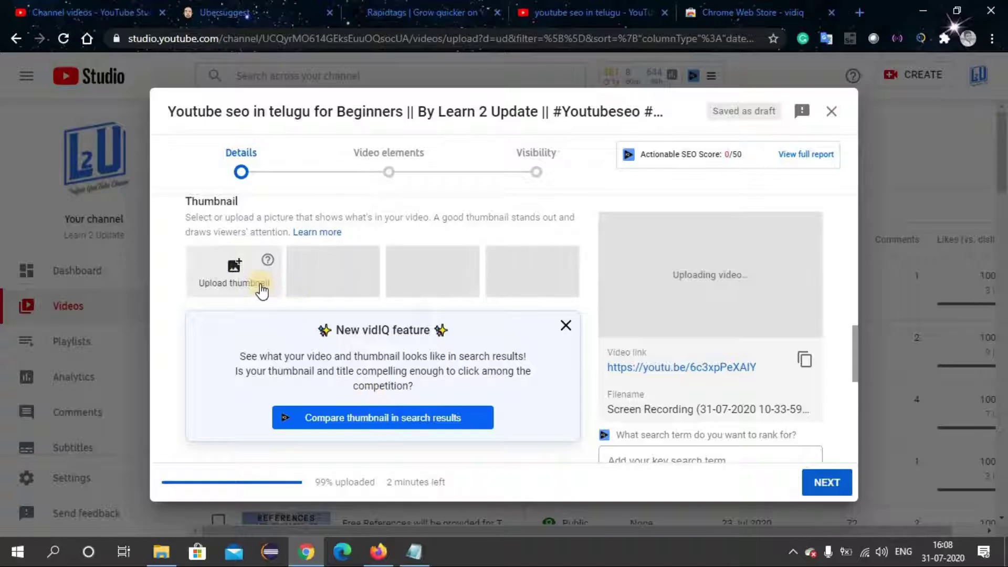
Expand the additional upload options and review the video's existing tags and their character limit
left_click_drag(859, 346, 856, 438)
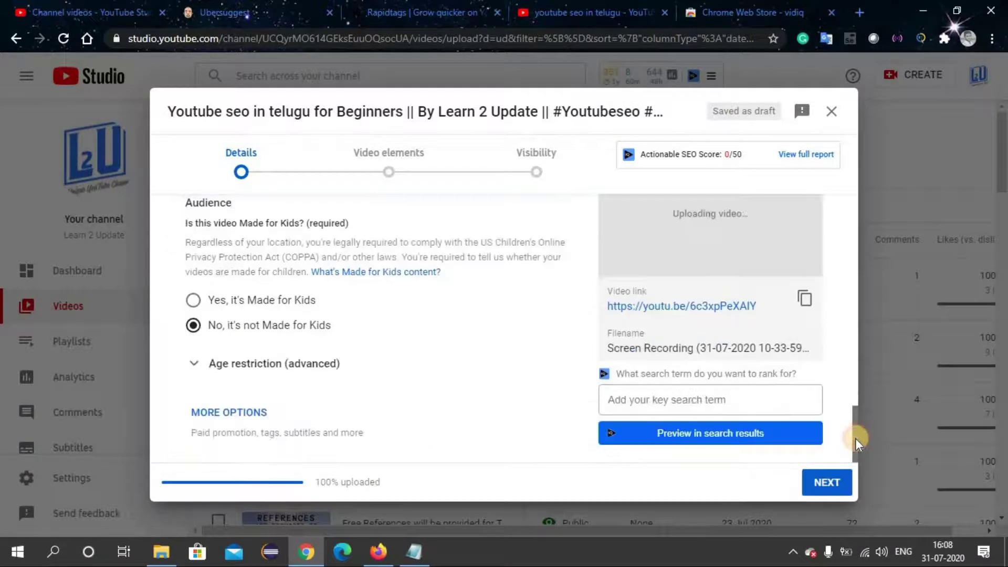
left_click(231, 414)
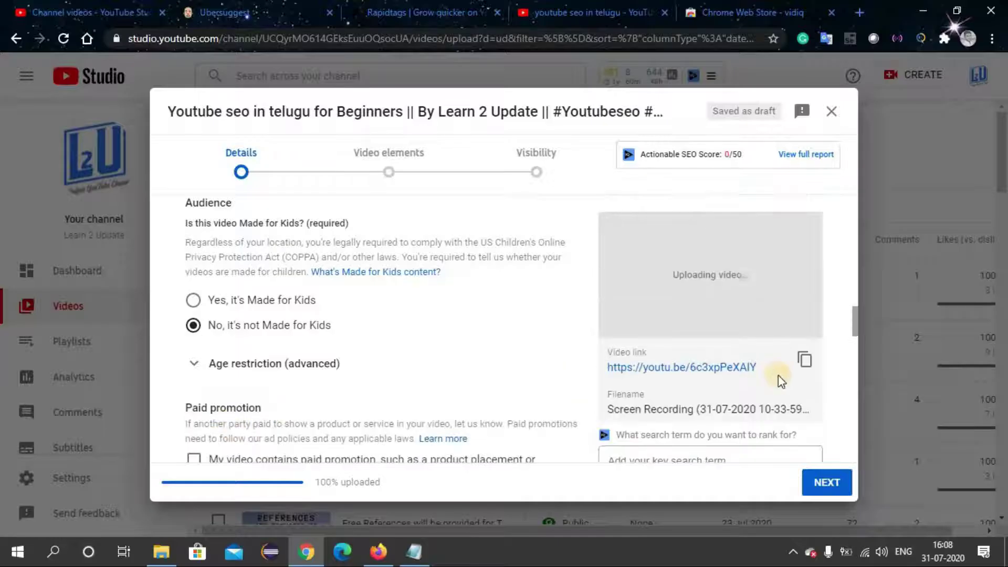
left_click_drag(855, 317, 855, 351)
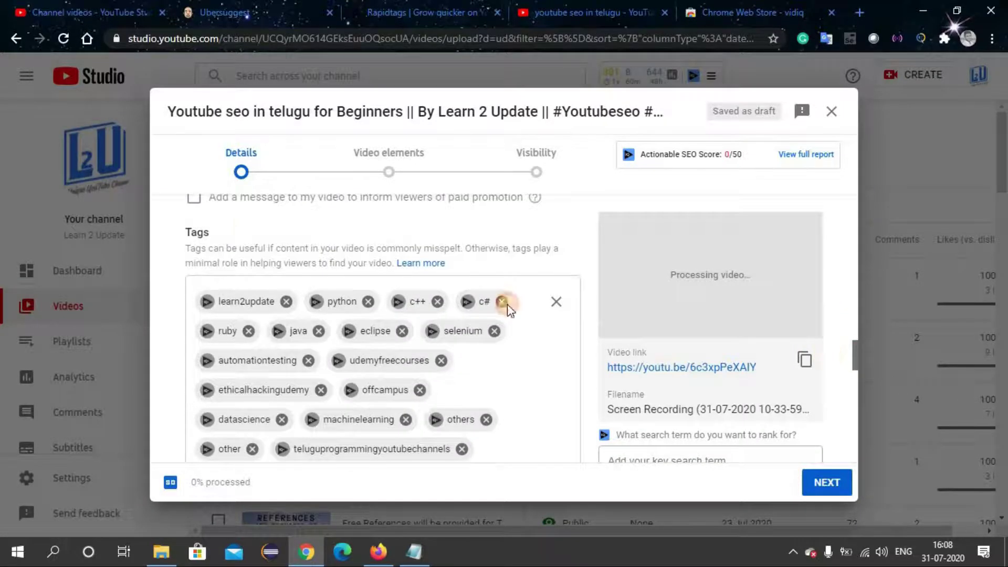
double_click(202, 233)
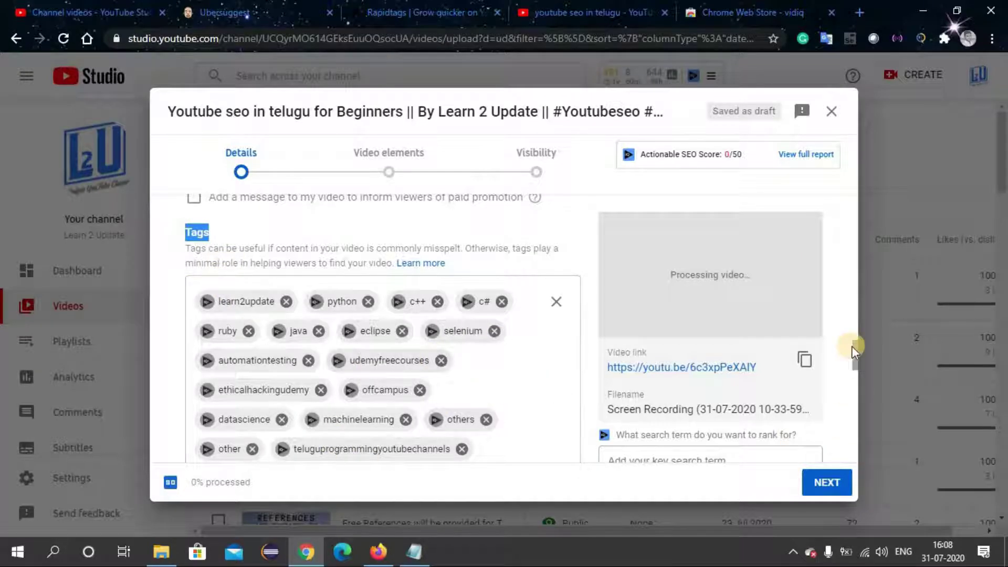
left_click_drag(854, 345, 857, 371)
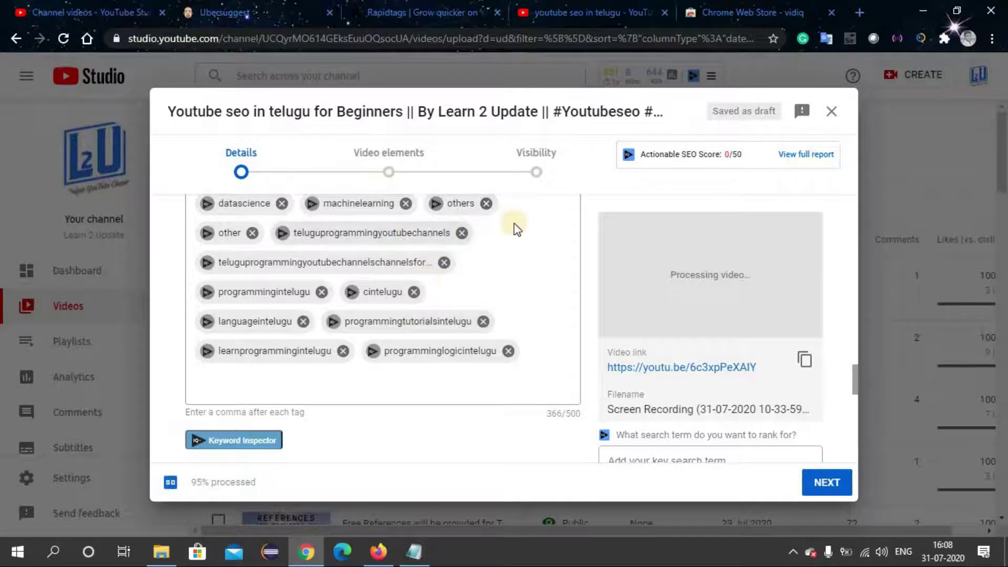
left_click_drag(855, 370, 854, 360)
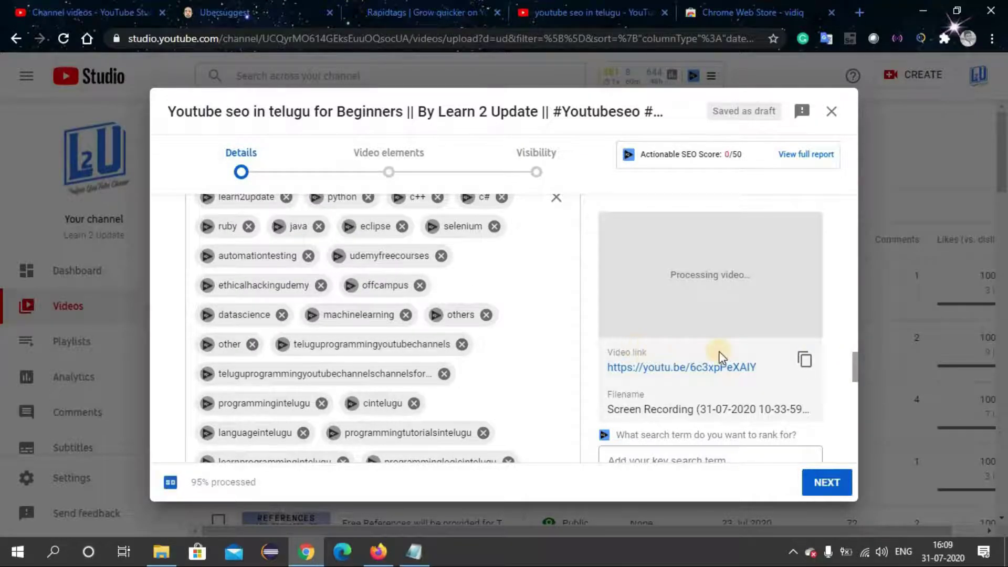
left_click_drag(855, 358, 554, 348)
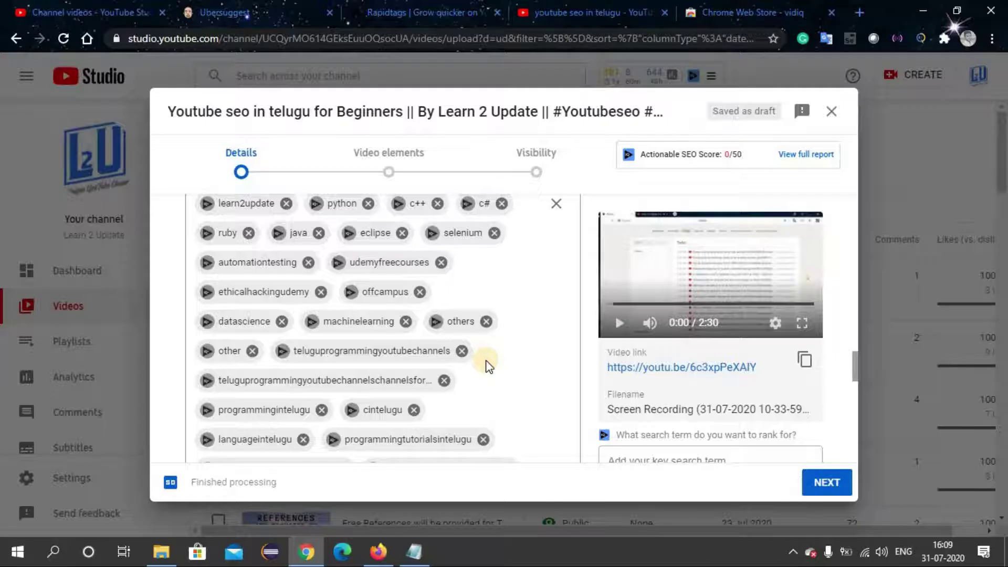
left_click_drag(854, 377, 578, 390)
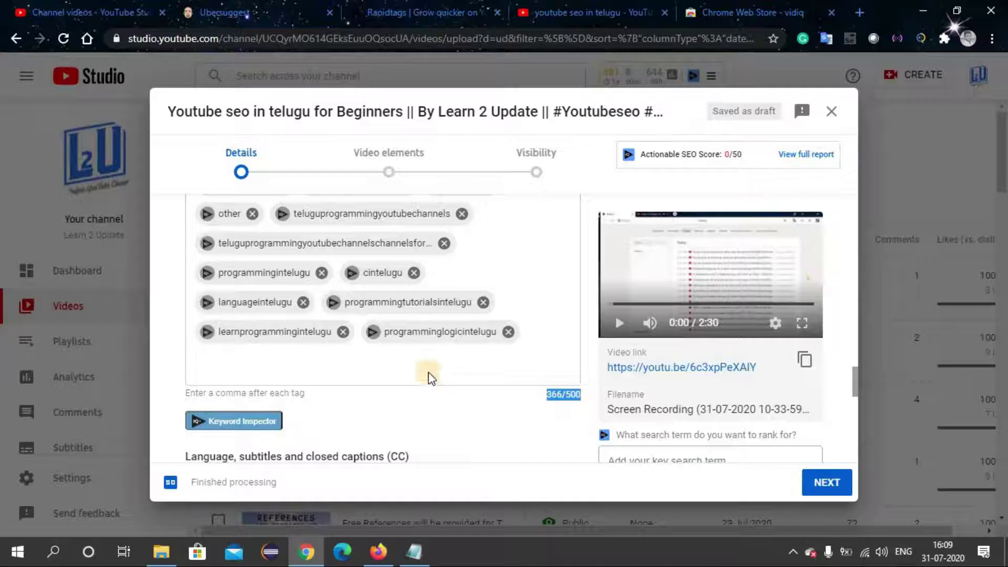
Remove all existing tags from the video and make the empty tags field ready for entry
left_click(408, 363)
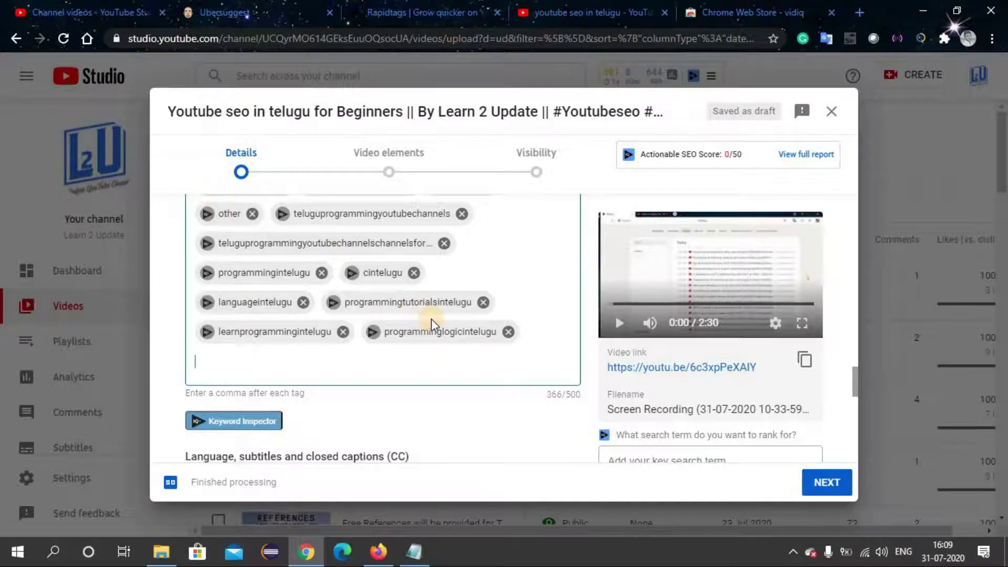
key("BackSpace")
key("BackSpace")
key("BackSpace")
key("BackSpace")
key("BackSpace")
key("ctrl+a")
key("BackSpace")
key("BackSpace")
key("BackSpace")
key("BackSpace")
key("ctrl+a")
key("BackSpace")
key("BackSpace")
key("ctrl+a")
key("BackSpace")
key("BackSpace")
key("BackSpace")
key("BackSpace")
key("BackSpace")
key("BackSpace")
key("ctrl+a")
key("BackSpace")
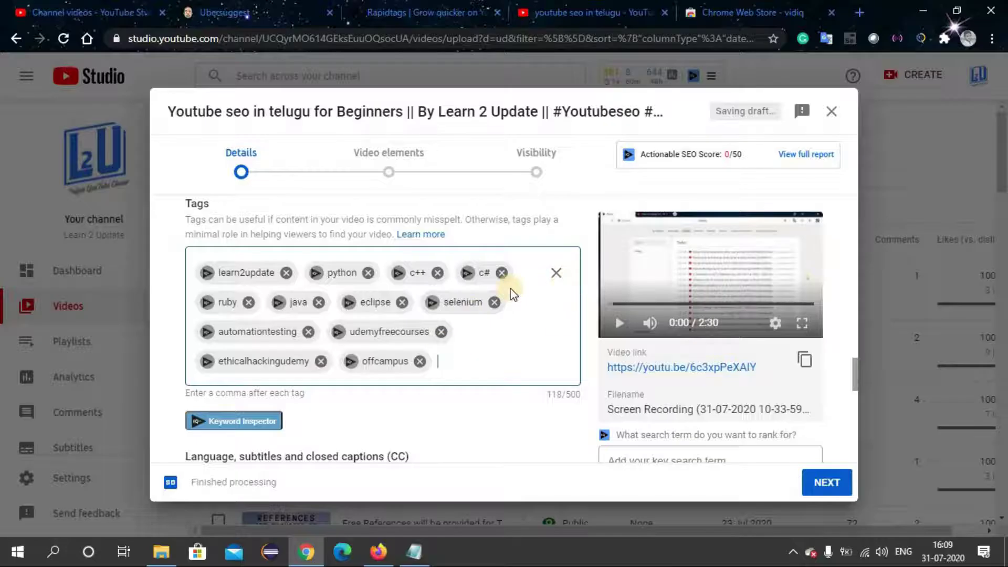
left_click(553, 274)
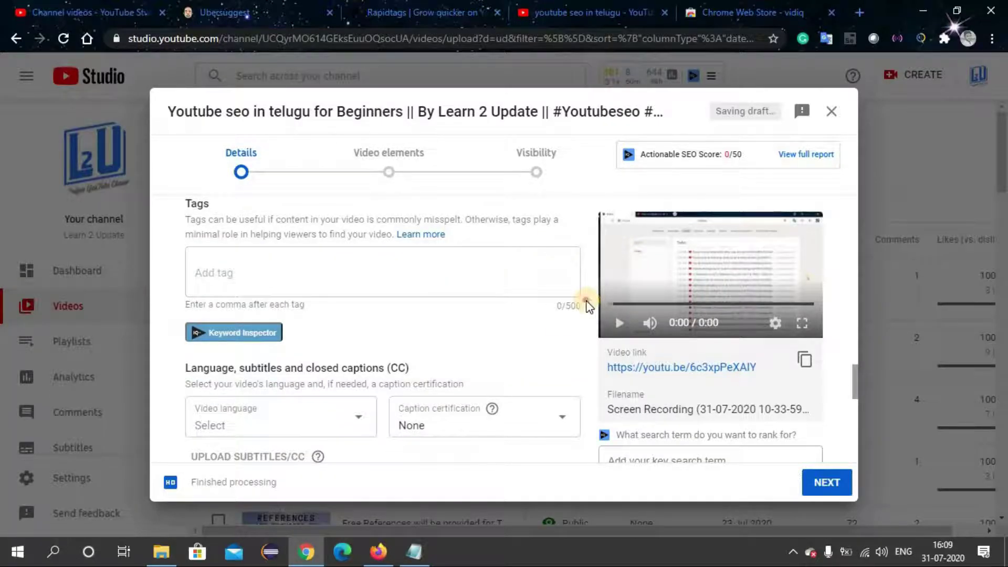
left_click_drag(586, 306, 561, 305)
left_click(525, 315)
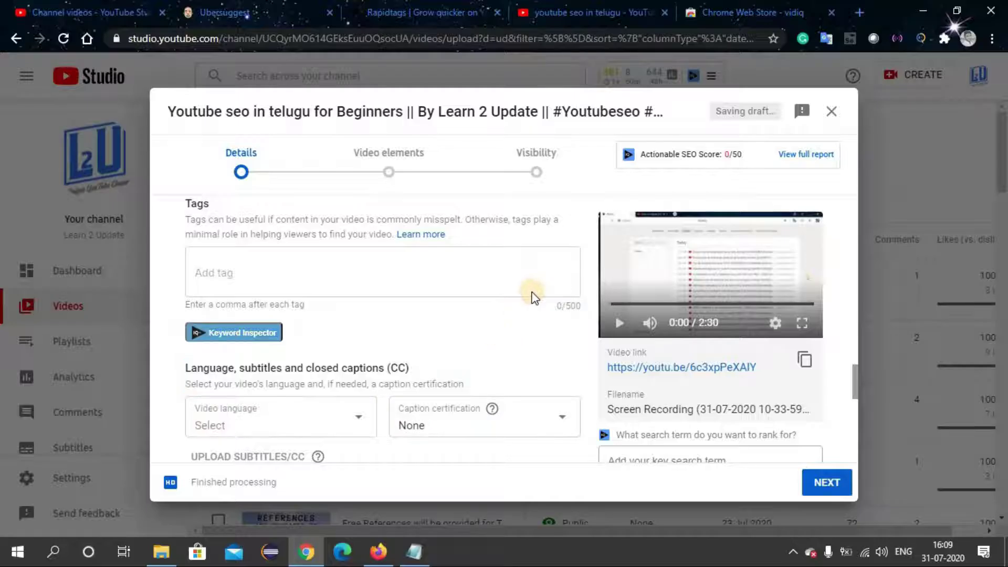
left_click(504, 272)
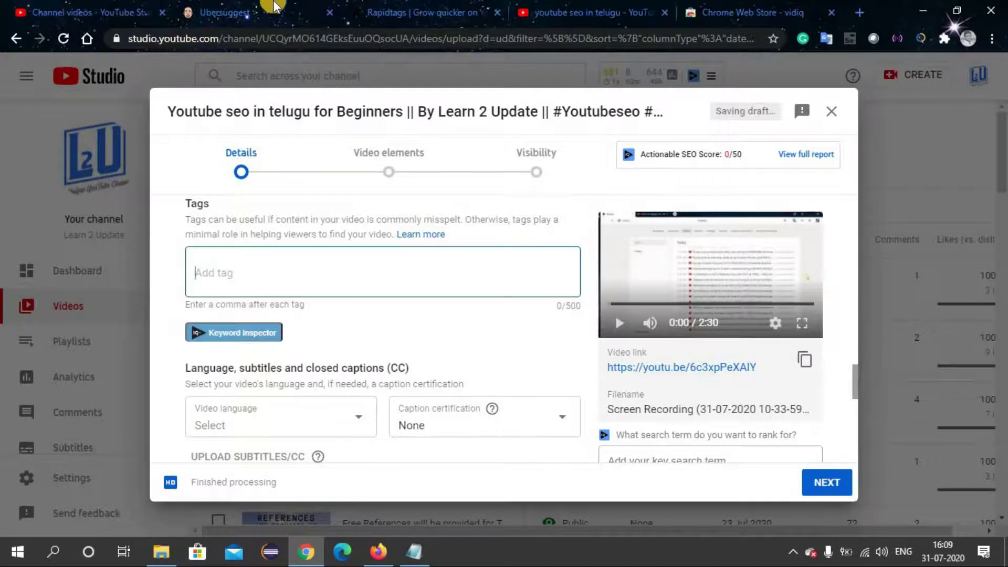
Look at the Ubersuggest keyword overview and the Rapidtags home page, and dismiss Ubersuggest's traffic promotion
left_click(226, 11)
left_click(407, 8)
left_click(244, 10)
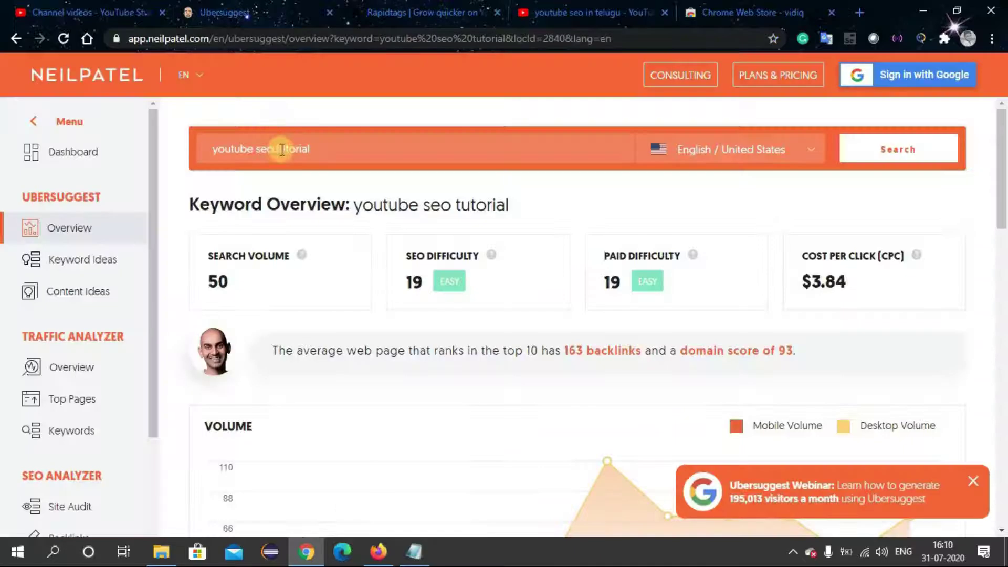
left_click(406, 7)
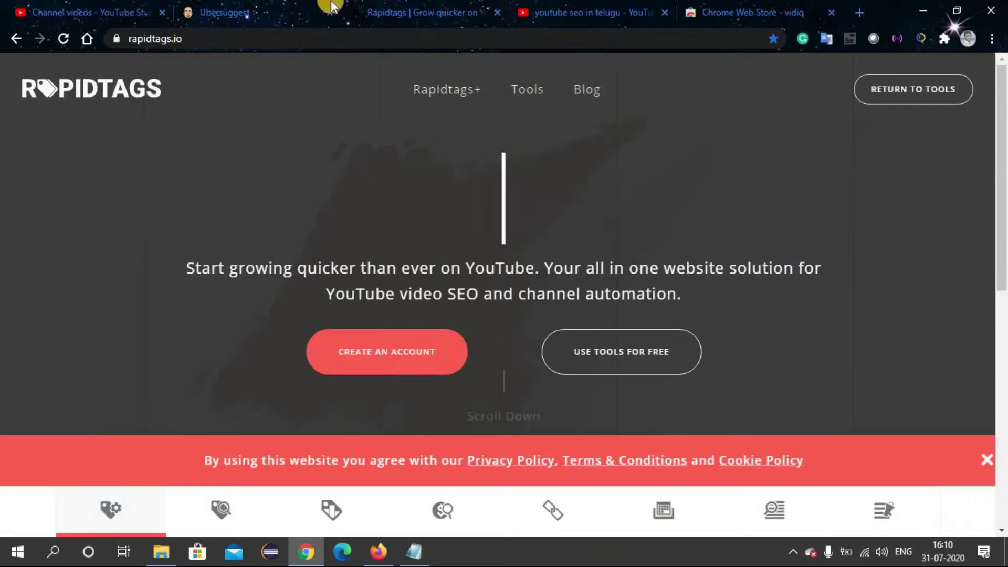
left_click(287, 7)
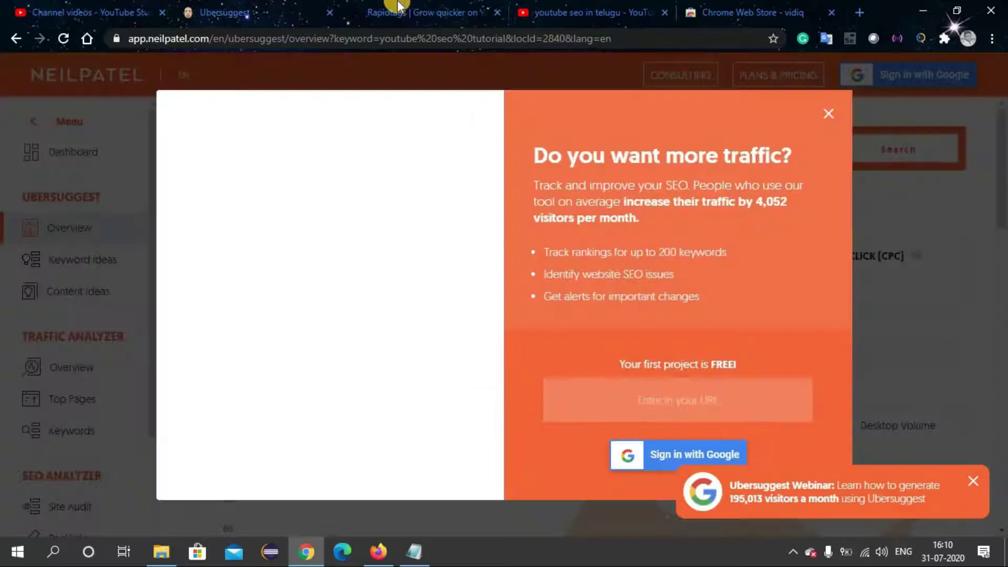
left_click(832, 113)
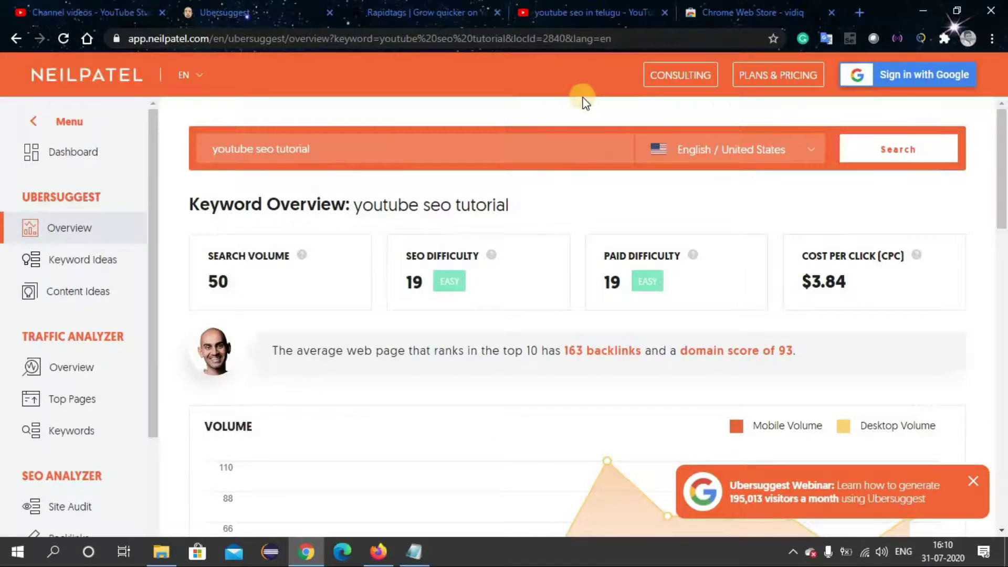
Switch to Rapidtags, open its free tag generator and dismiss the introductory announcement
left_click(441, 10)
left_click(595, 374)
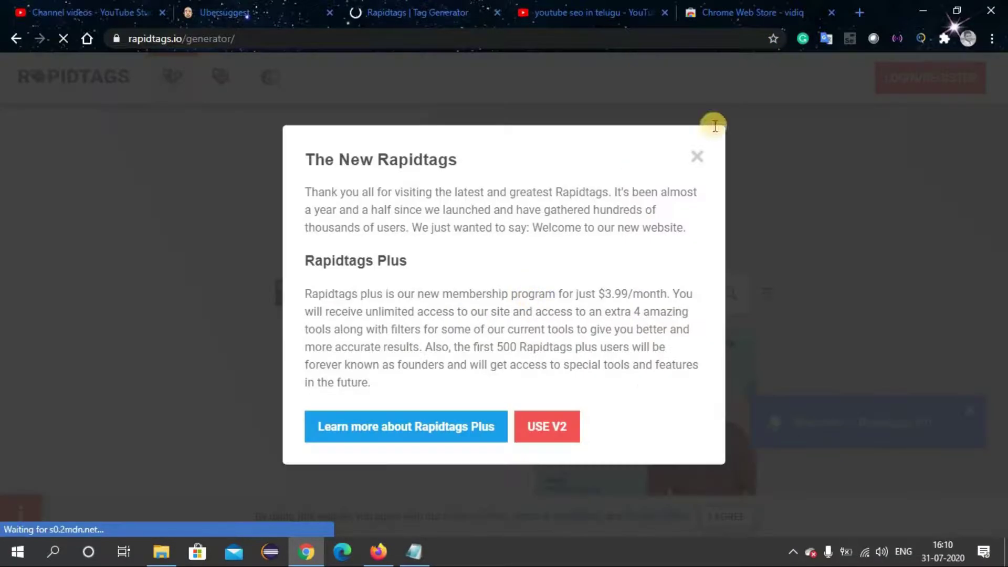
left_click(699, 157)
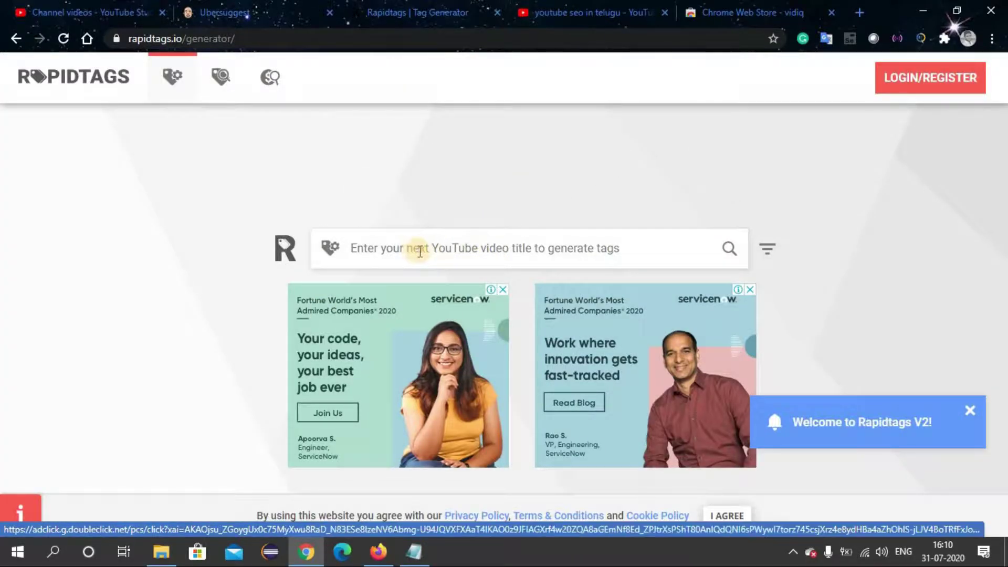
Return to the YouTube upload draft and copy "Youtube seo in telugu for Beginners" from the video's title
left_click(589, 251)
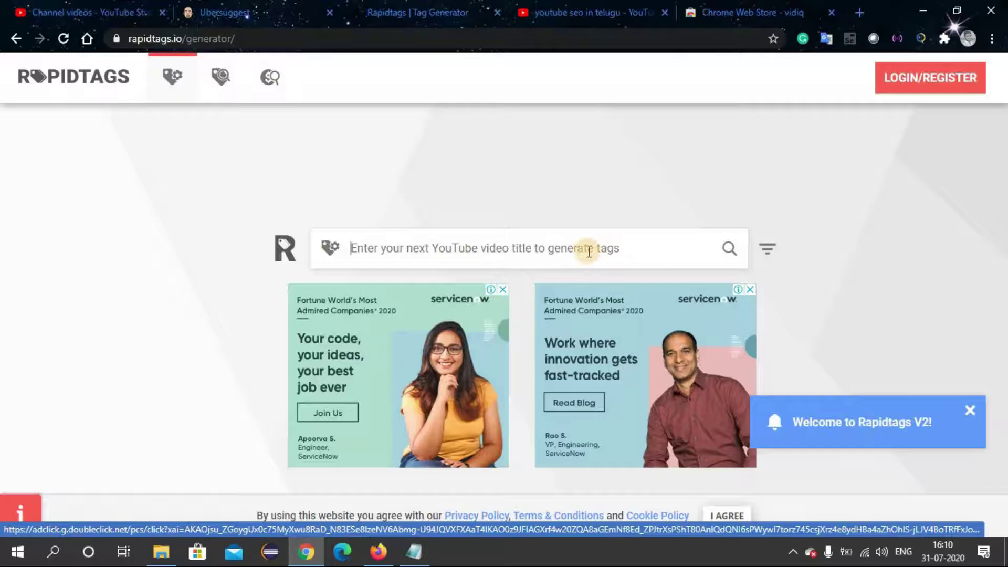
key("ctrl+1")
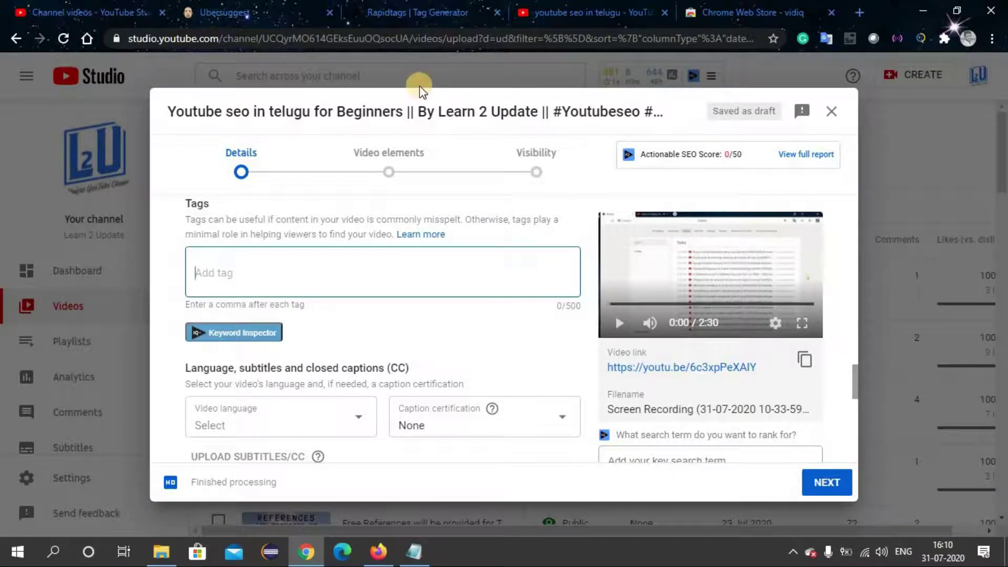
left_click_drag(402, 111, 215, 115)
left_click(222, 111)
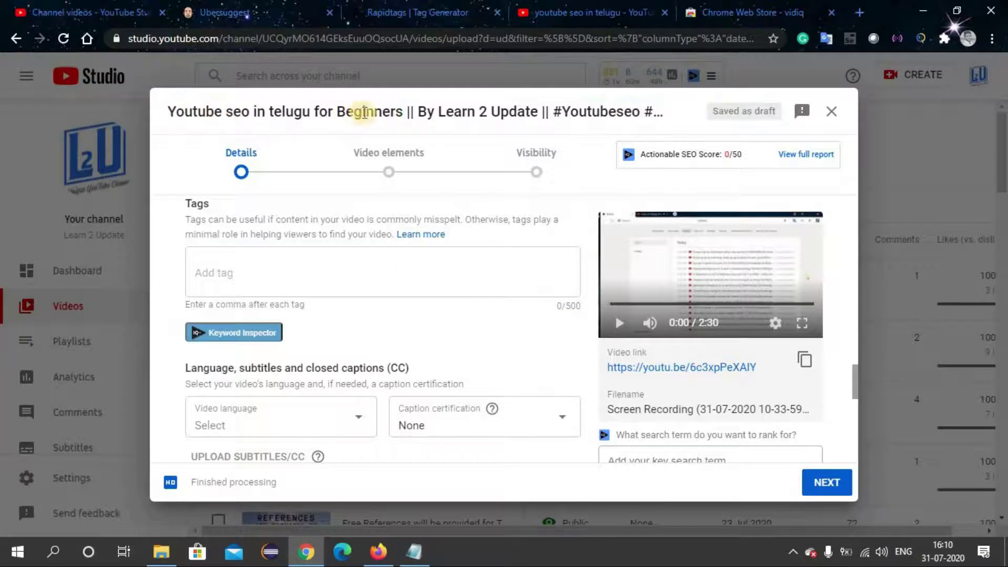
left_click_drag(400, 112, 170, 112)
key("ctrl+c")
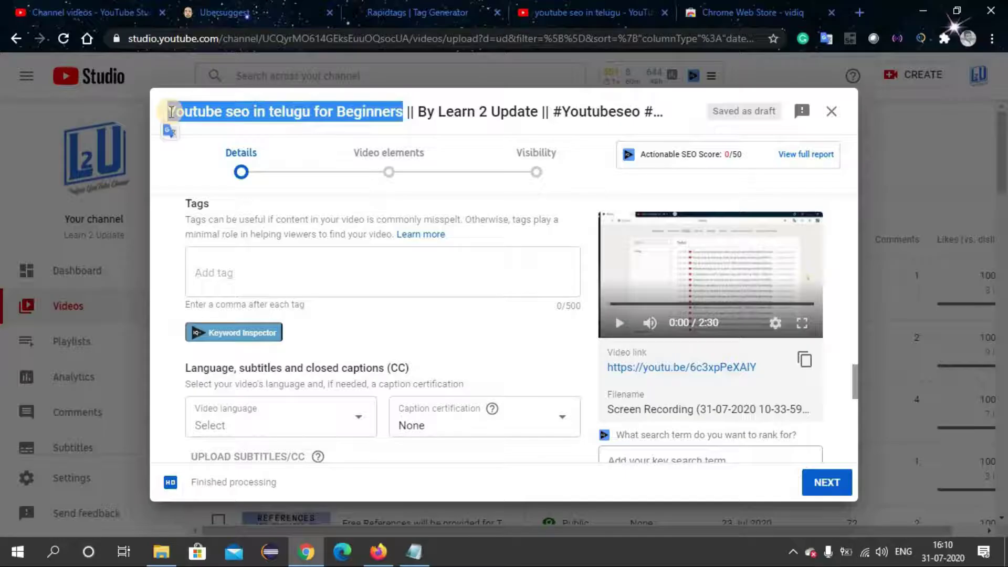
Generate tags in Rapidtags for "Youtube seo in telugu for Beginners" and accept the cookie notice
left_click(429, 7)
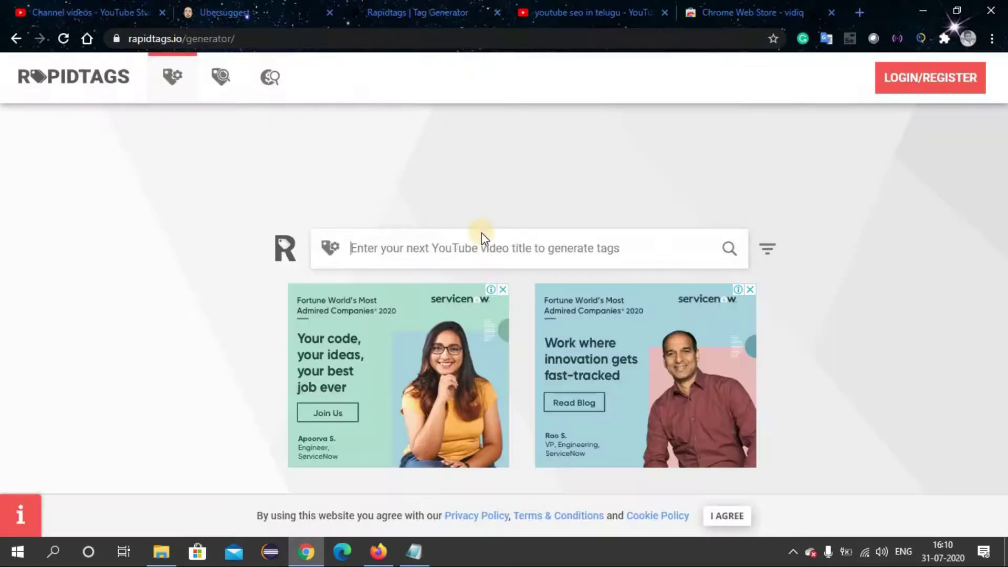
left_click(485, 242)
key("ctrl+v")
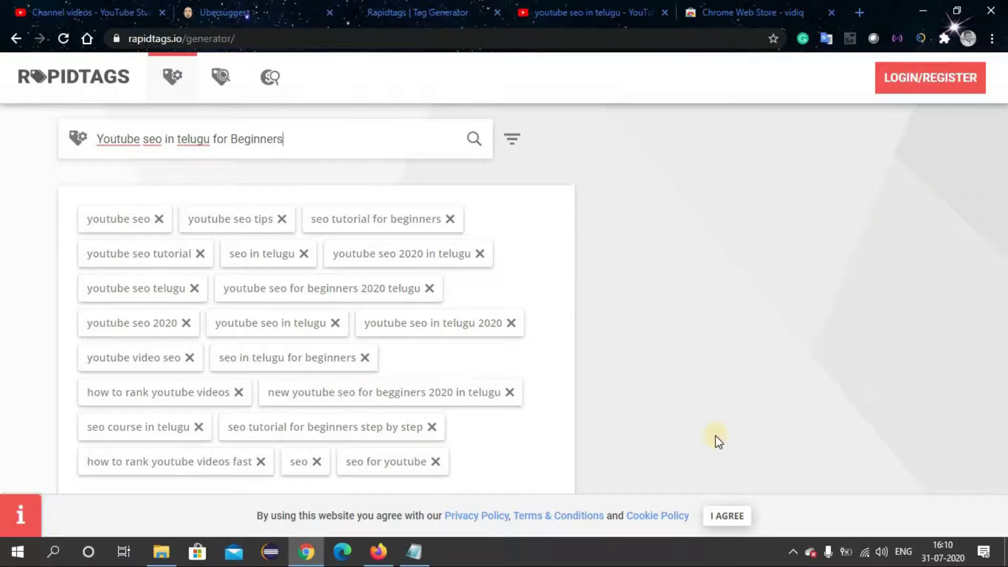
left_click(738, 517)
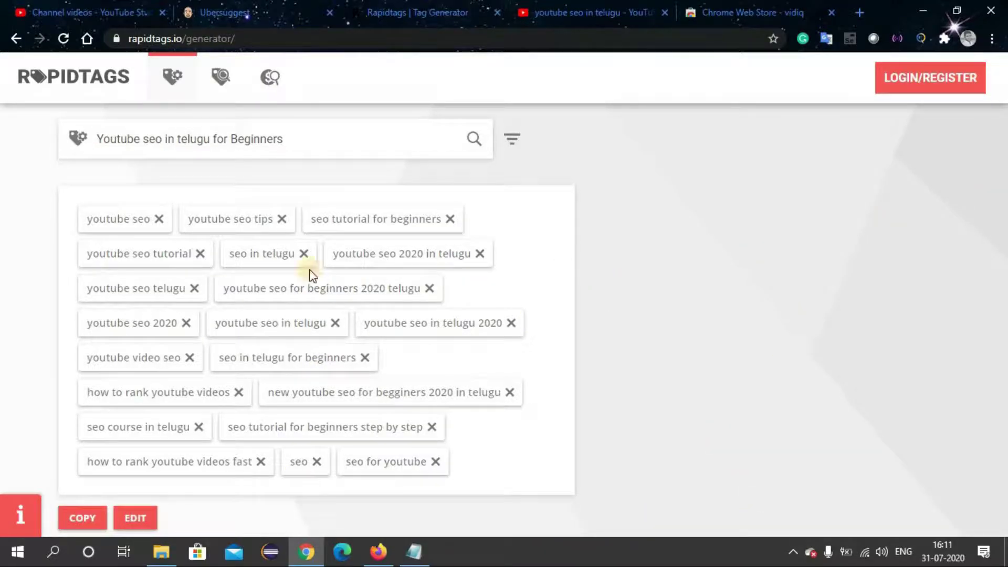
Copy all generated tags from Rapidtags and paste them into the draft video's empty tags field in YouTube Studio
left_click(68, 518)
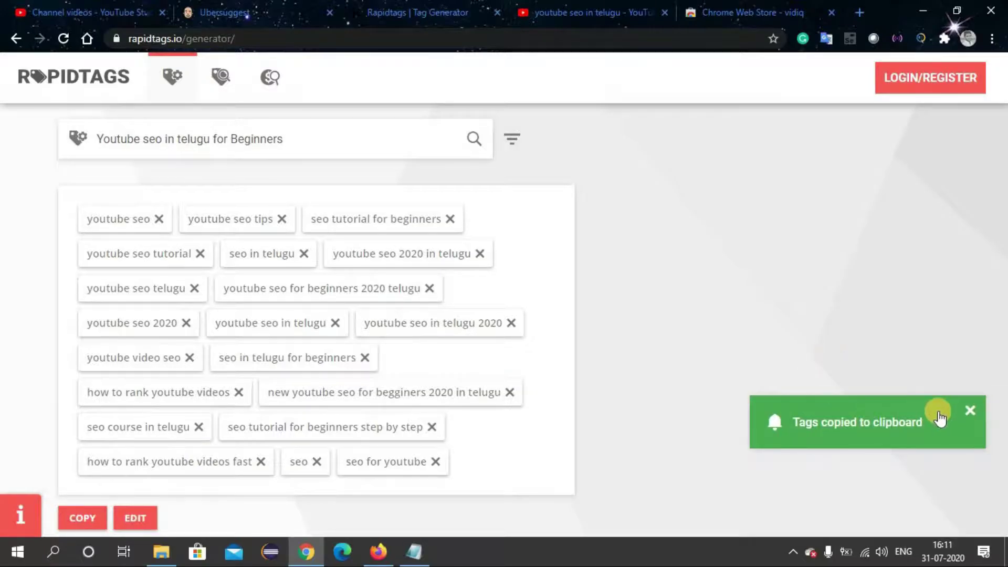
left_click(57, 11)
left_click(377, 273)
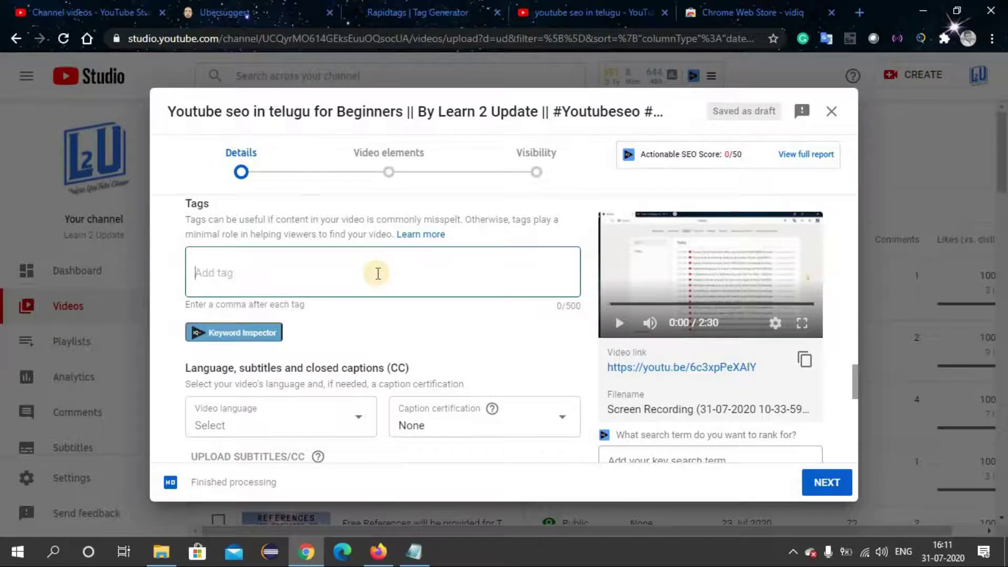
key("ctrl+v")
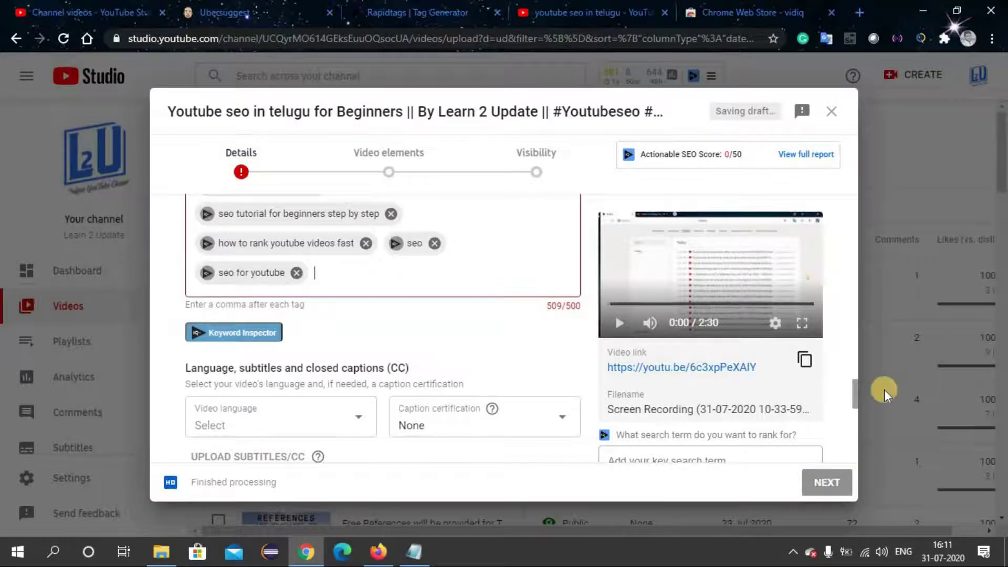
Check the tags' character count against the 500 limit and delete the last tag, "seo for youtube", to shorten the list
mouse_move(853, 379)
left_mouse_down()
mouse_move(853, 352)
mouse_move(852, 394)
left_mouse_up()
left_click_drag(757, 368, 549, 354)
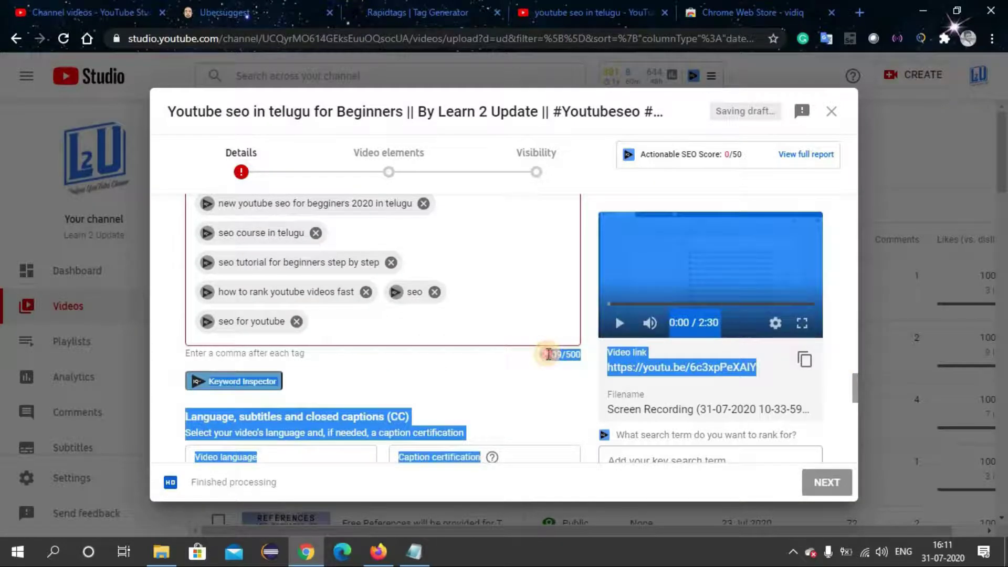
left_click(490, 374)
left_click_drag(492, 377, 512, 306)
left_click(512, 309)
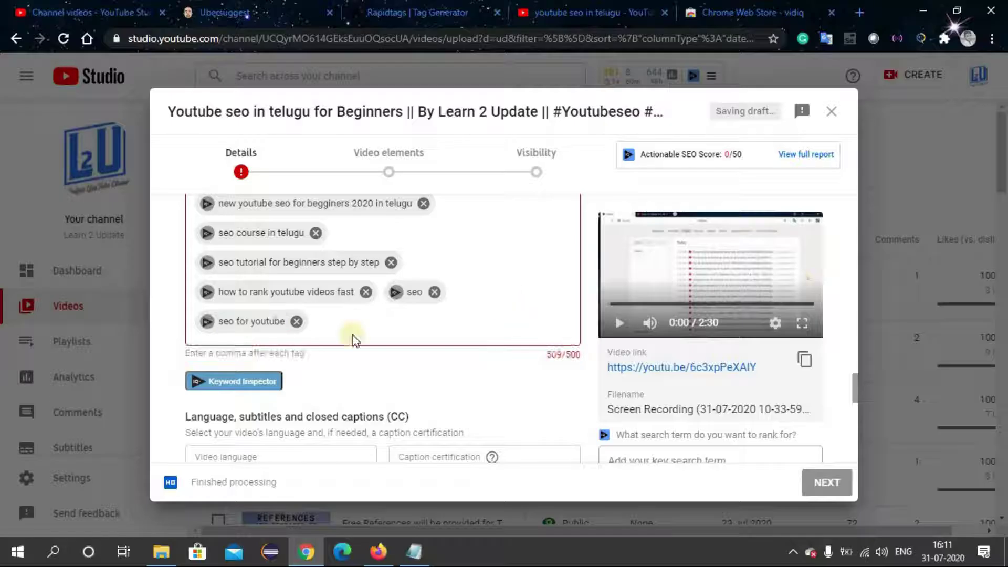
left_click(326, 326)
key("BackSpace")
key("BackSpace")
key("BackSpace")
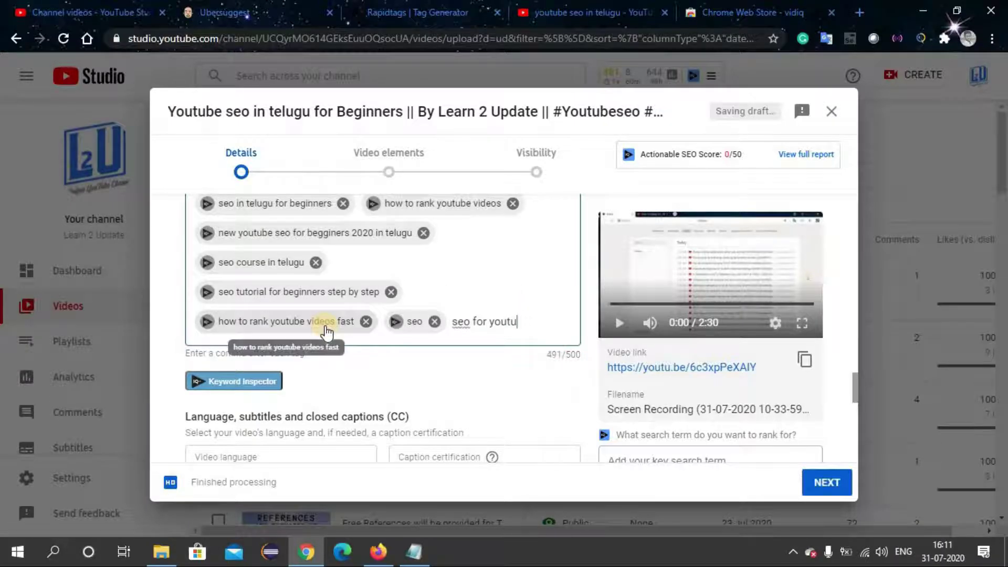